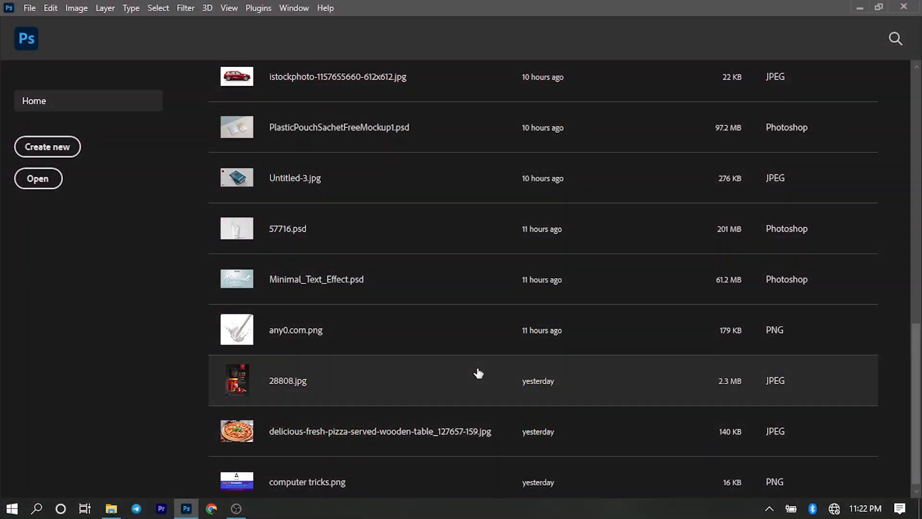
Create a new 1503 x 2495 px document at 300 ppi named "Strawberry Product Design".
click(59, 150)
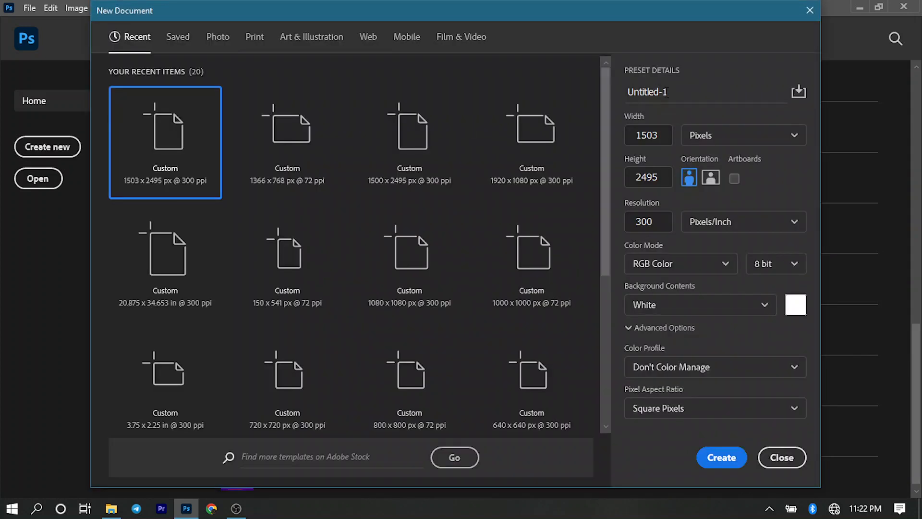
click(674, 93)
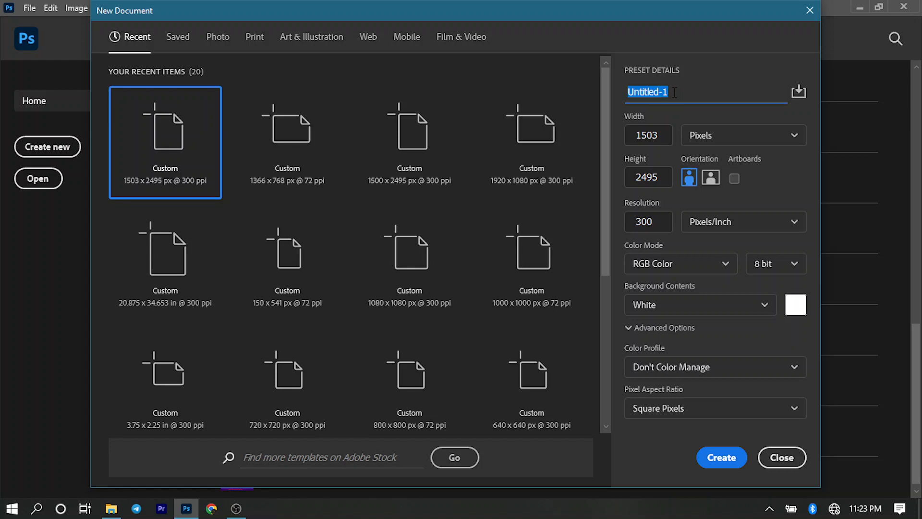
text(Straw)
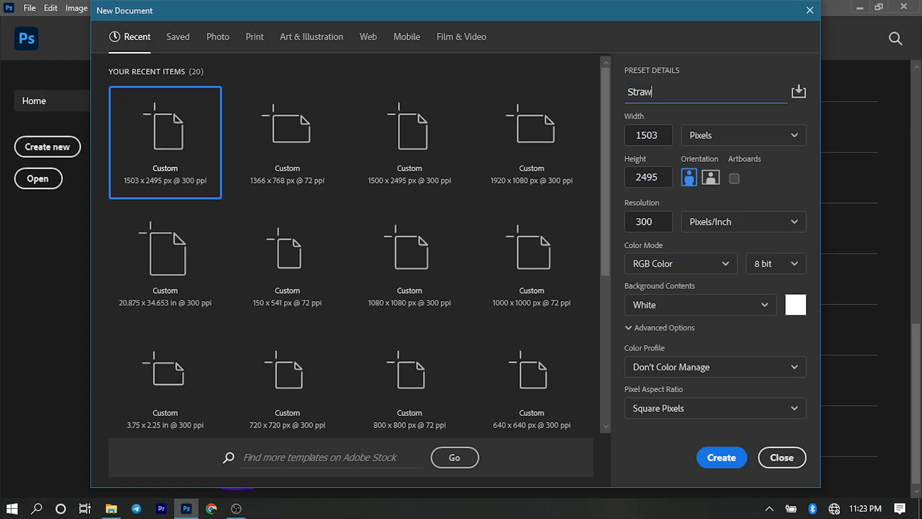
text(berry Product Des)
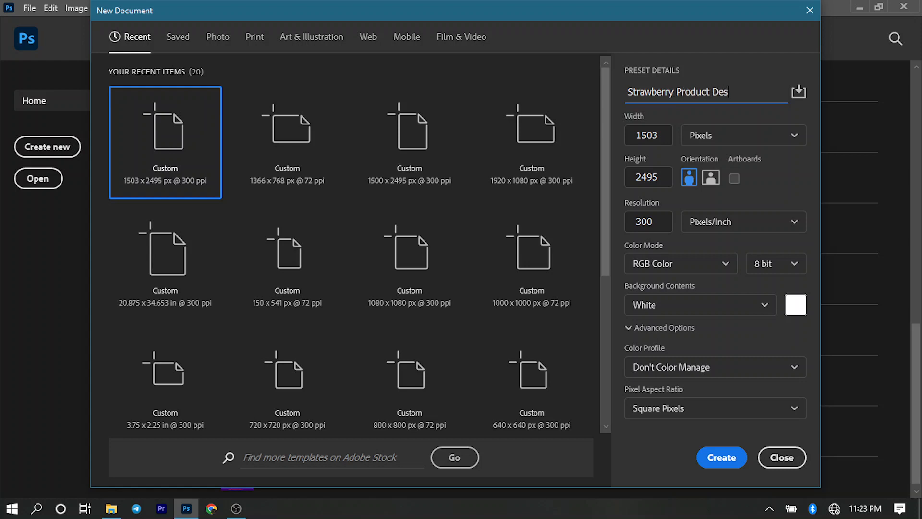
text(ign)
click(721, 457)
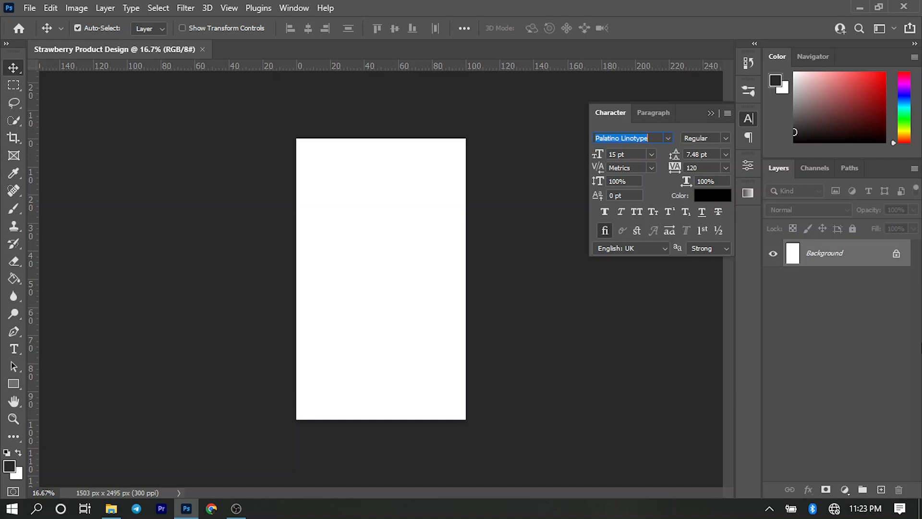
Add a Gradient fill layer over the background using the Pink_10 preset, with linear style at 90°.
click(845, 490)
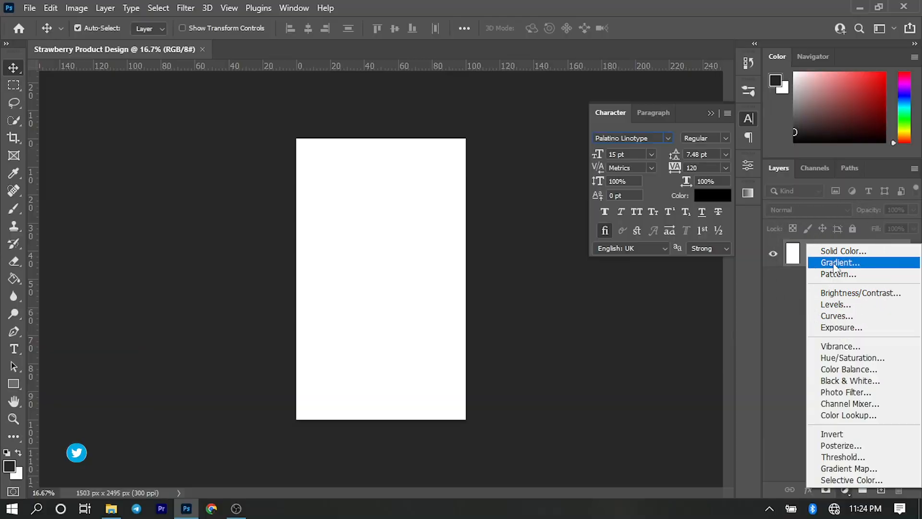
click(834, 263)
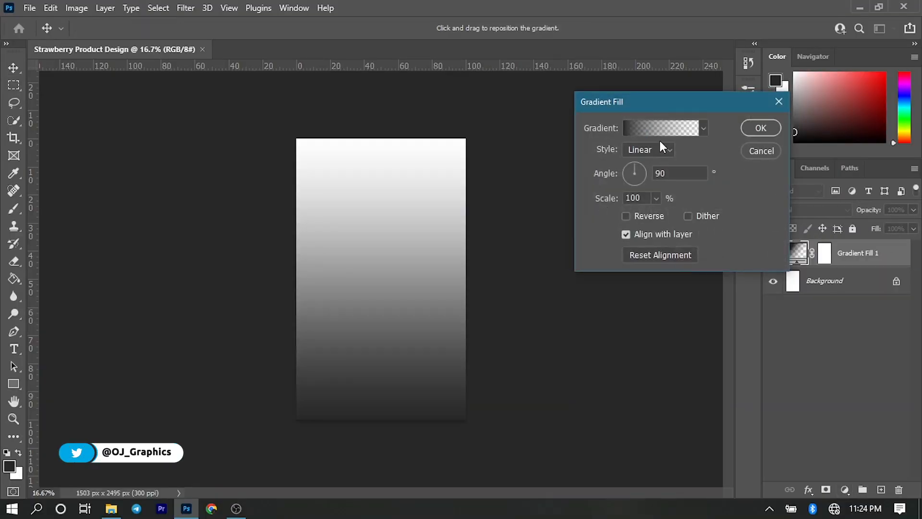
click(663, 131)
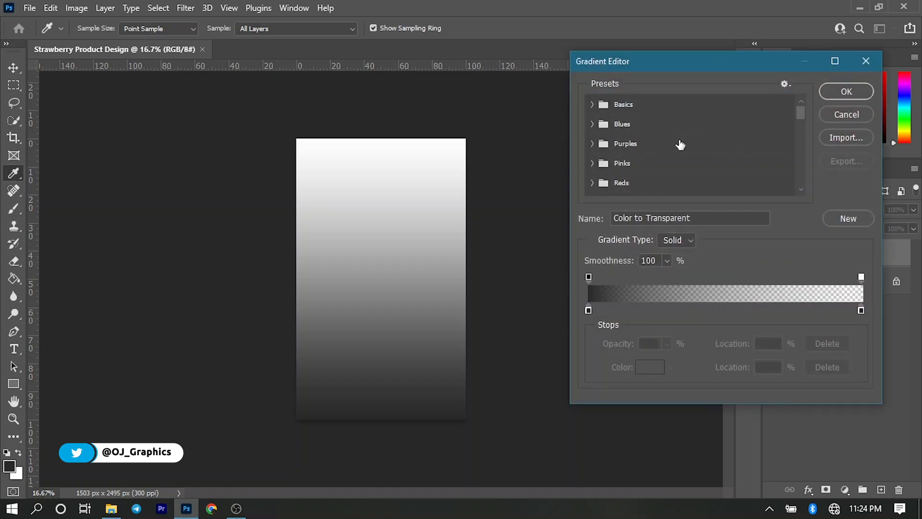
drag(800, 113, 802, 180)
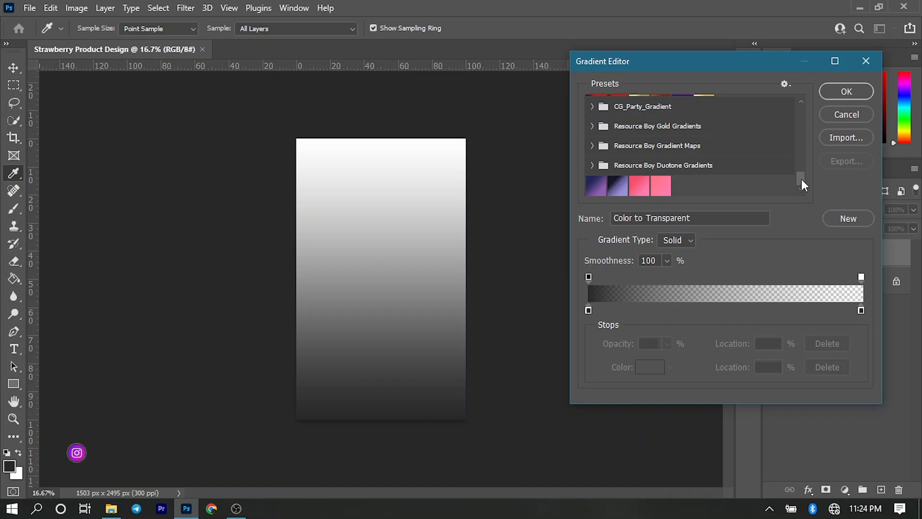
click(665, 189)
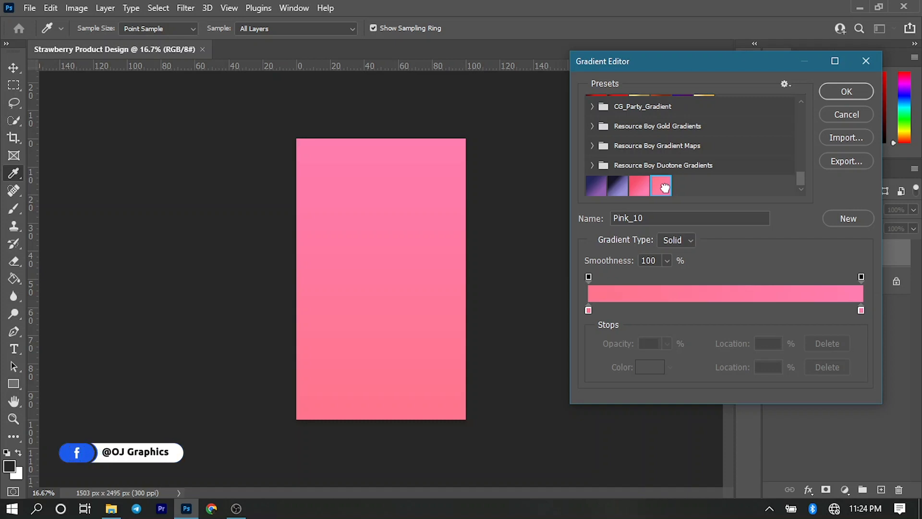
click(858, 91)
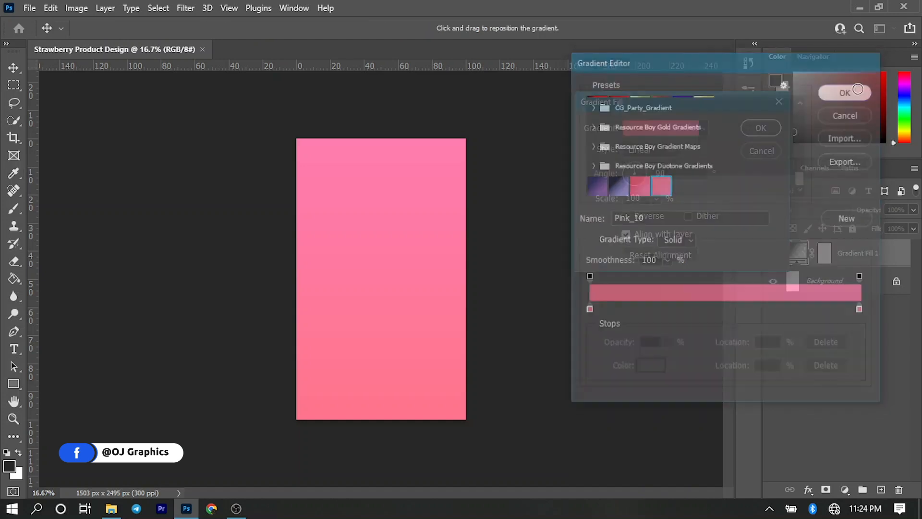
click(762, 128)
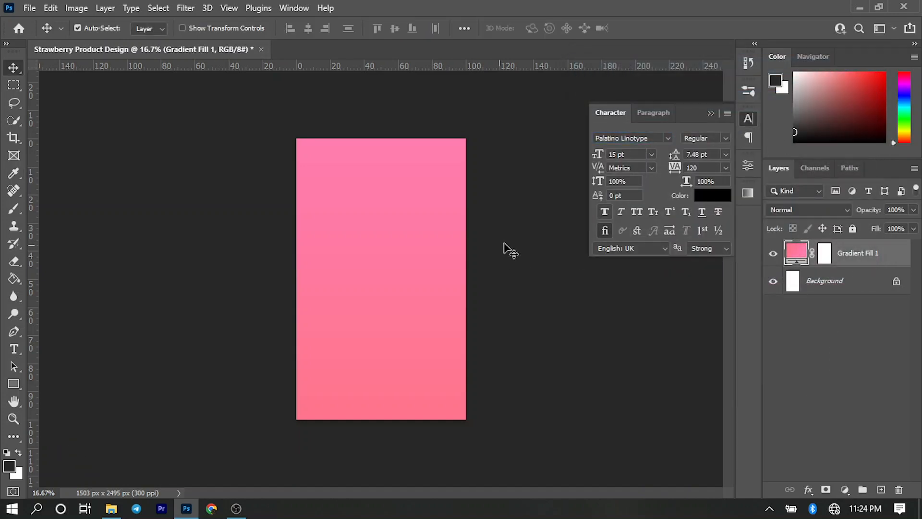
Place SrawberrSplash.png from the Resources folder and align it with the bottom edge of the canvas.
click(113, 512)
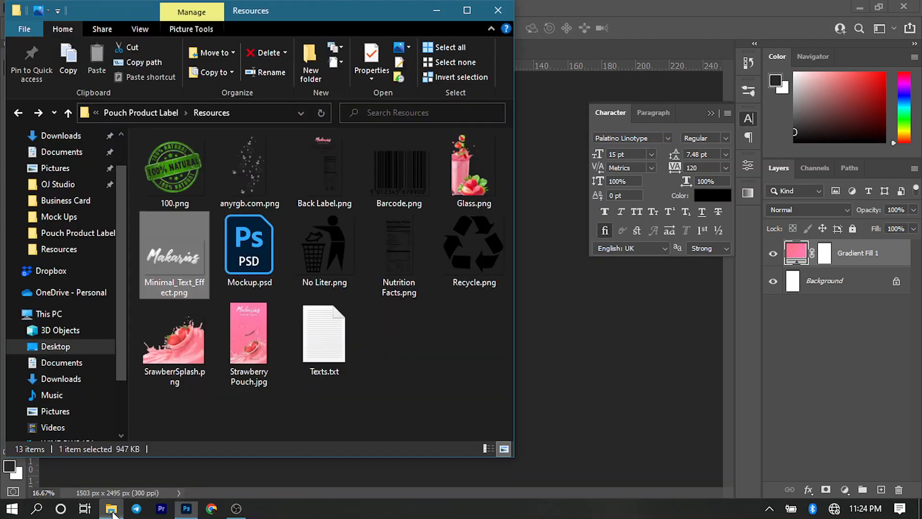
click(176, 358)
drag(437, 353, 577, 341)
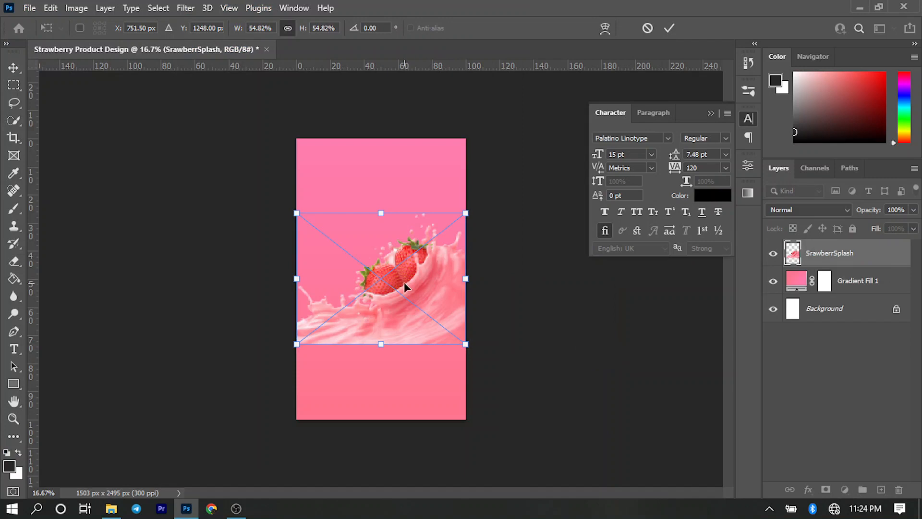
drag(405, 281, 405, 353)
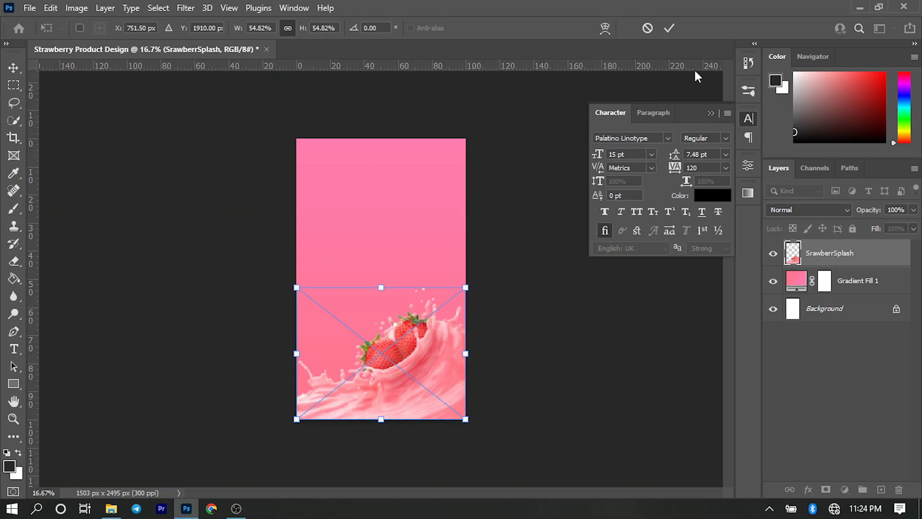
click(671, 33)
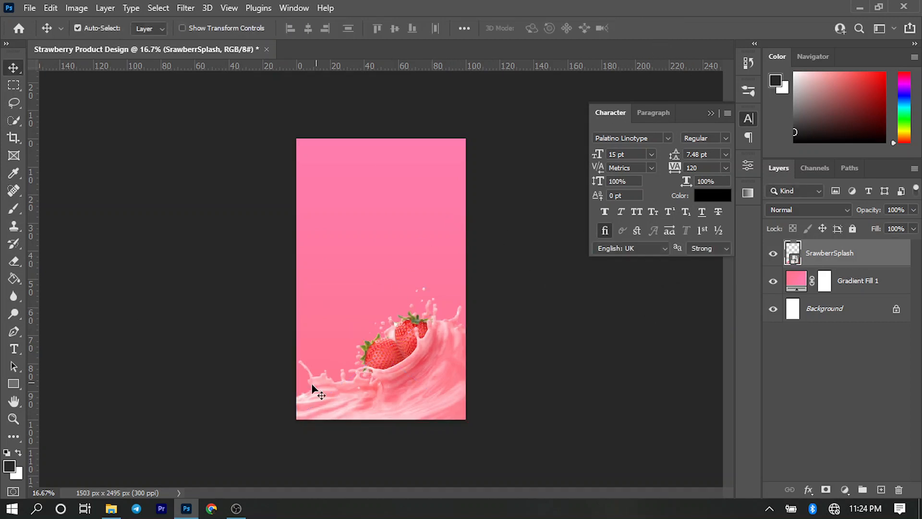
Place the bubbles image anyrgb.com.png from the Resources folder and reorder its layer beneath the SrawberrSplash layer.
click(111, 510)
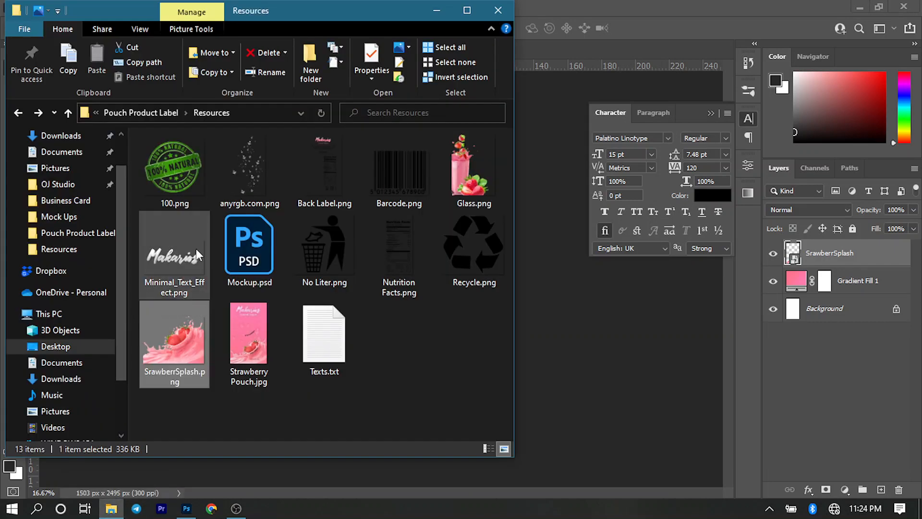
click(274, 194)
drag(298, 200, 591, 335)
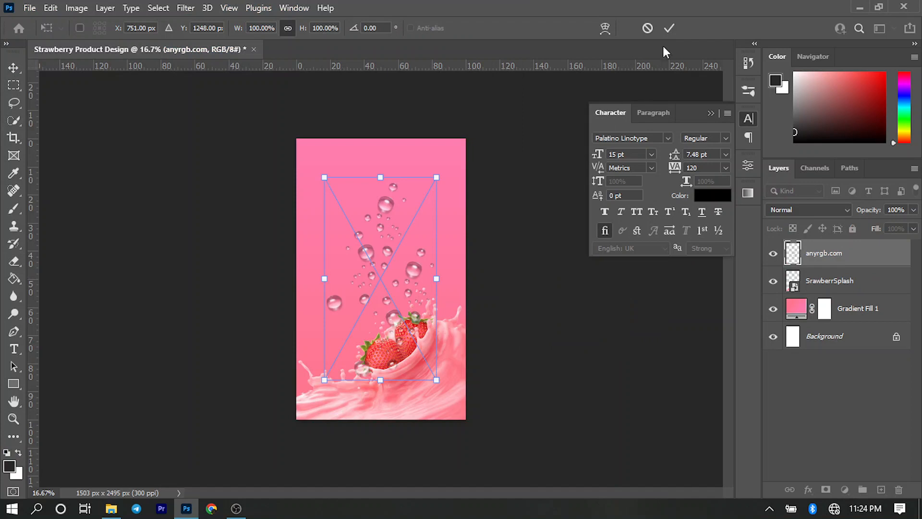
click(669, 28)
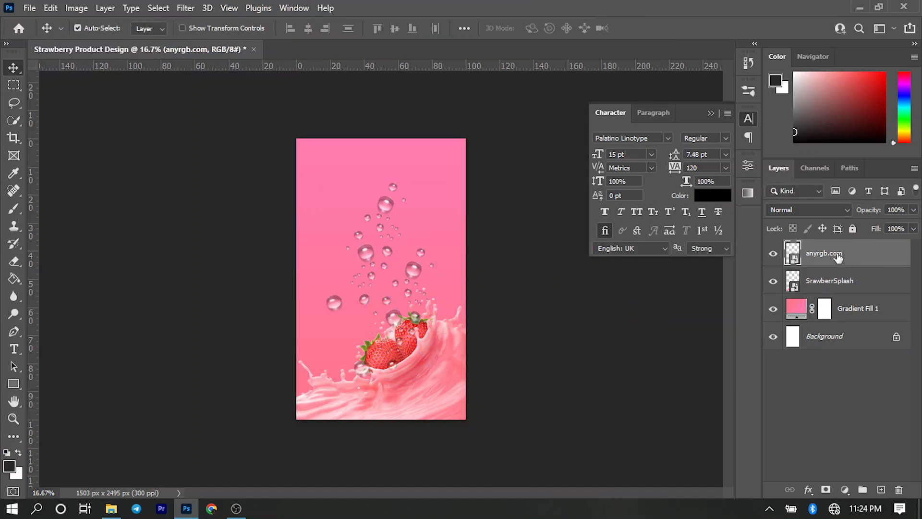
drag(837, 259, 838, 286)
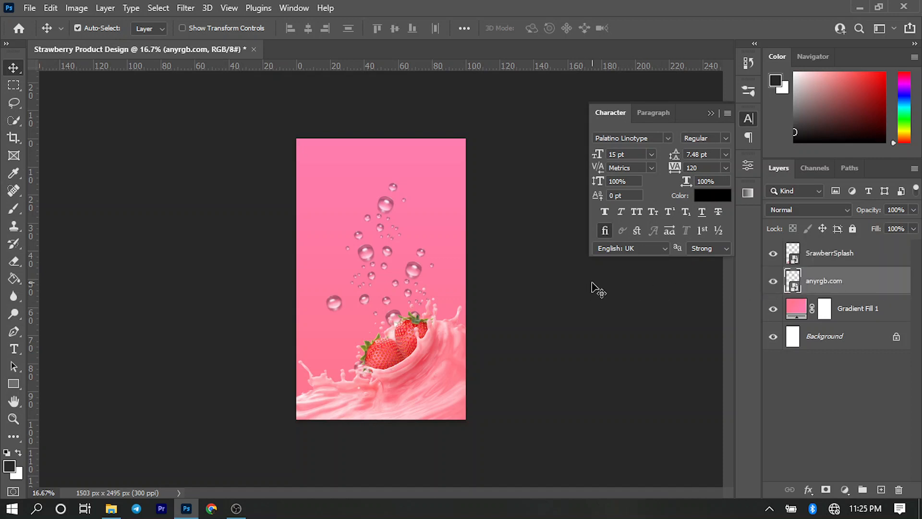
Move the bubbles slightly up and left, and blend their layer in Overlay mode at 36% opacity.
drag(365, 257, 354, 240)
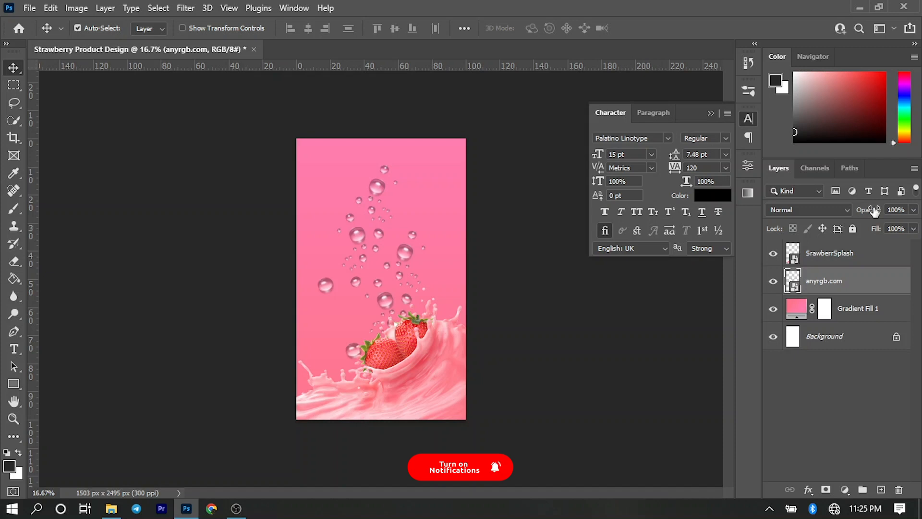
drag(874, 211, 827, 218)
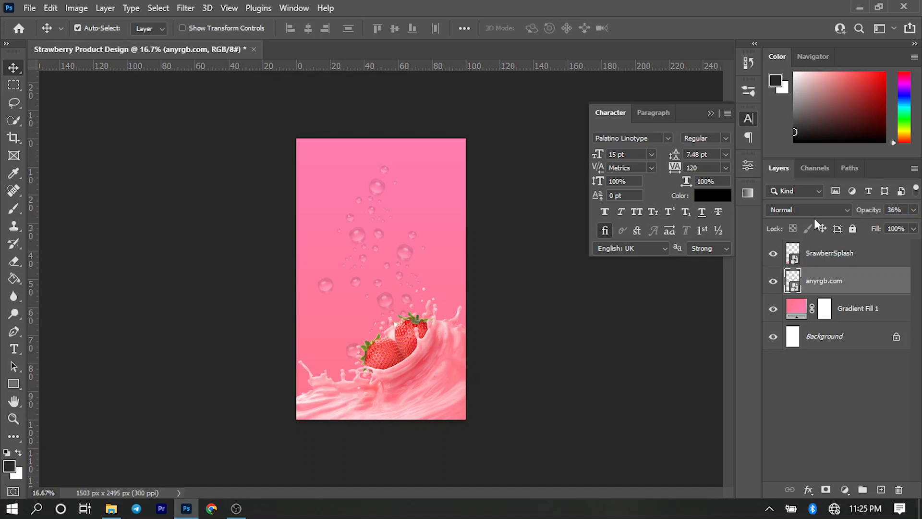
click(819, 209)
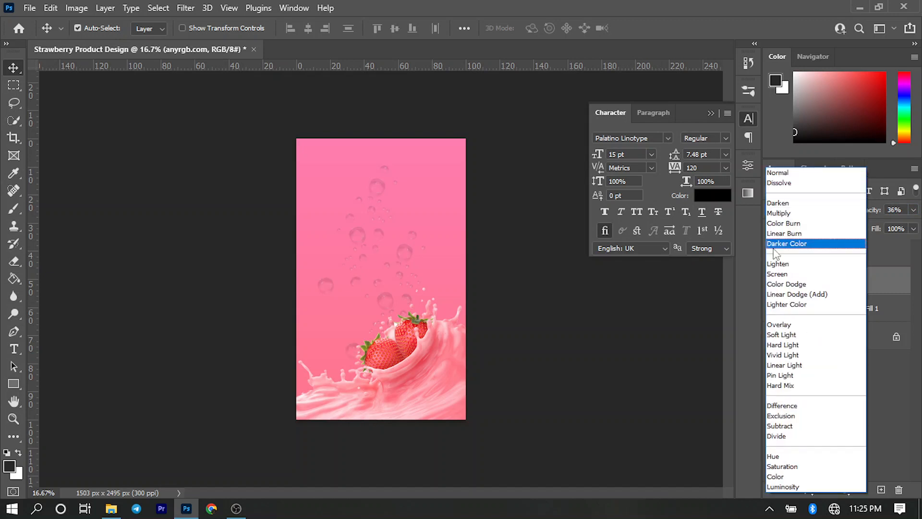
click(781, 327)
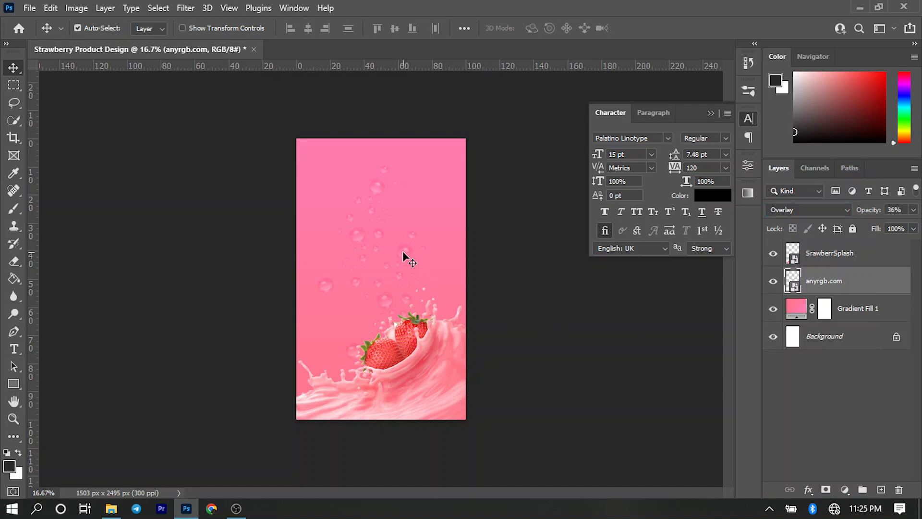
drag(402, 251, 398, 248)
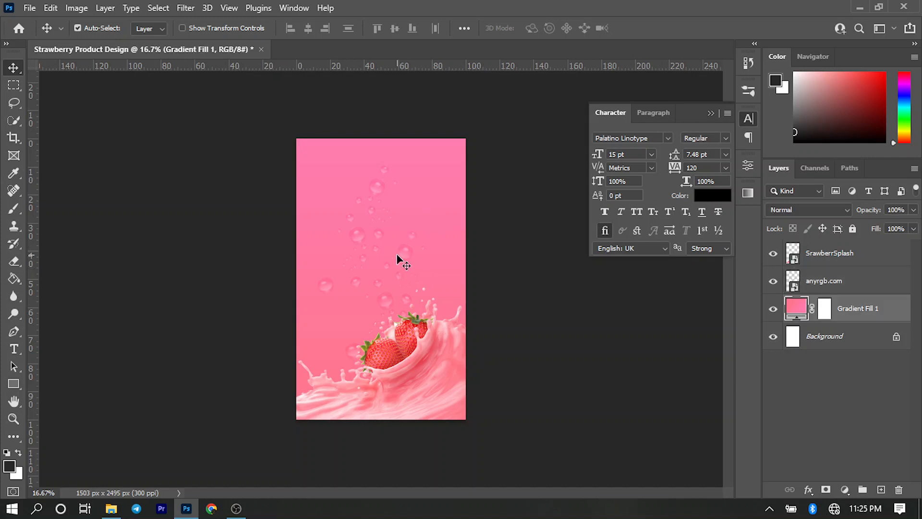
key(ctrl)
ctrl+click(397, 260)
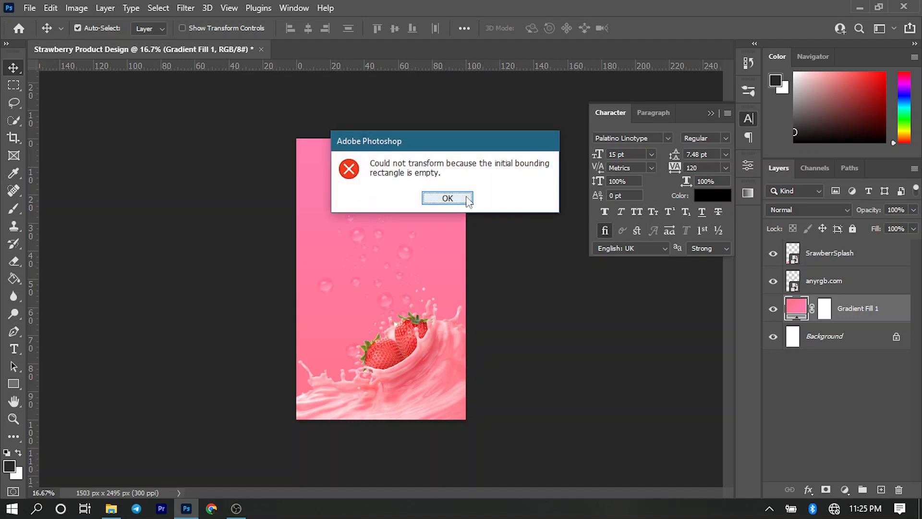
click(446, 198)
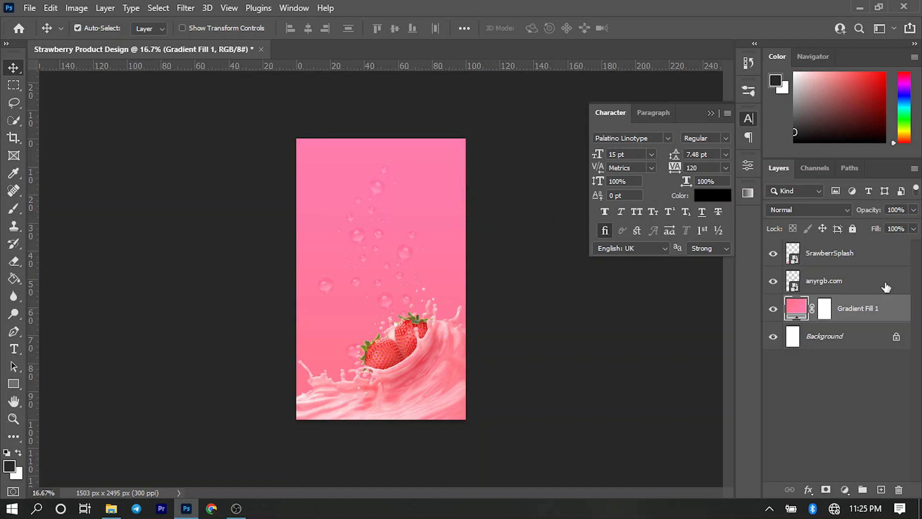
Warp the anyrgb.com bubbles layer, pulling its lower edge down and left, its upper edge upward, and its interior down and right.
click(835, 280)
key(ctrl)
key(ctrl+t)
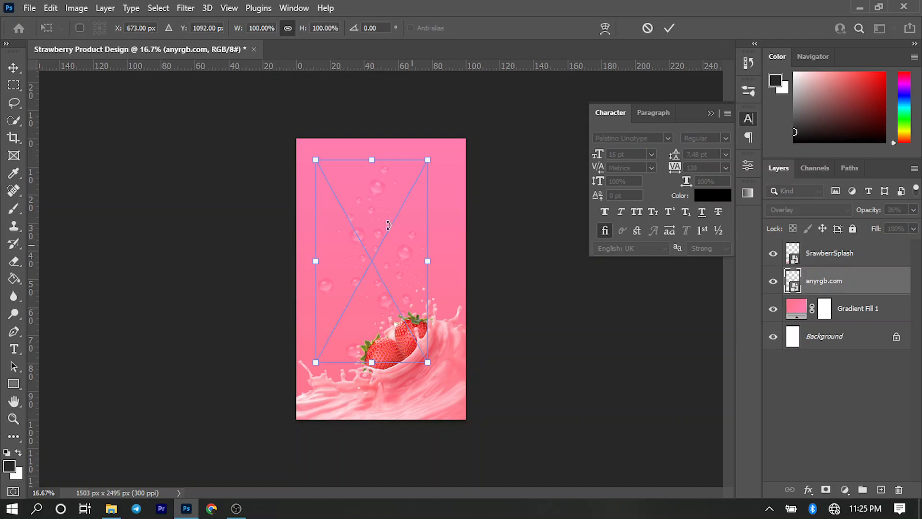
right_click(373, 223)
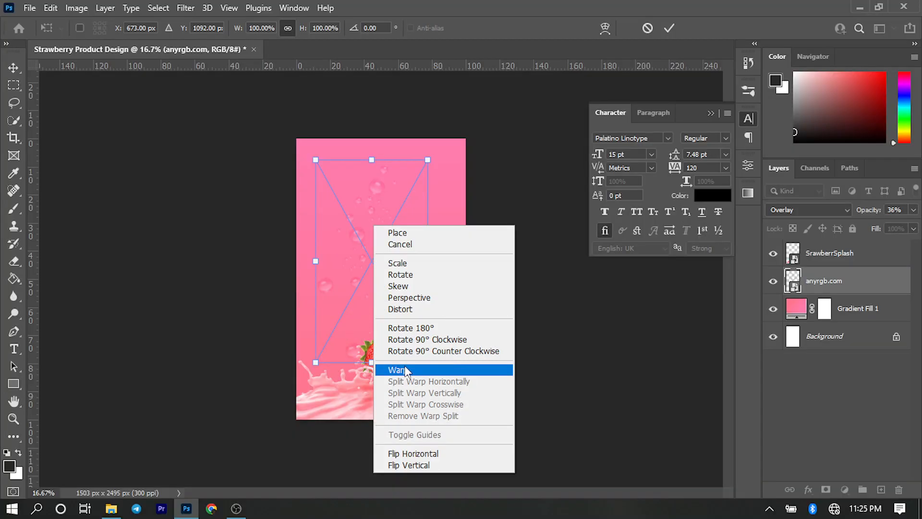
click(406, 370)
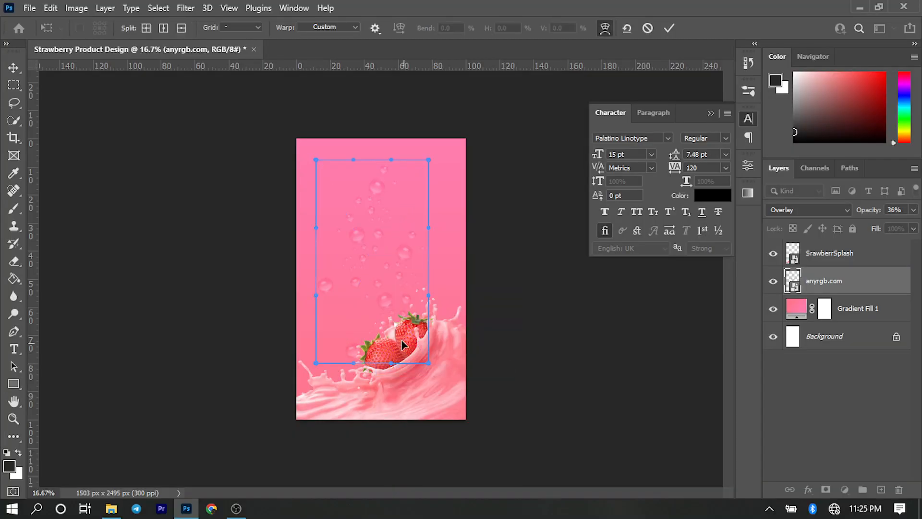
drag(389, 362, 374, 477)
drag(353, 367, 292, 423)
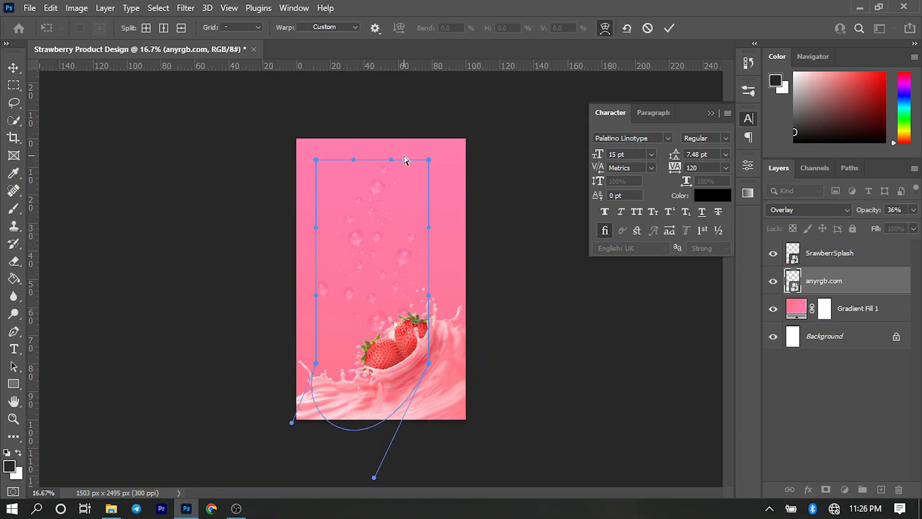
drag(389, 163, 405, 118)
drag(357, 230, 403, 299)
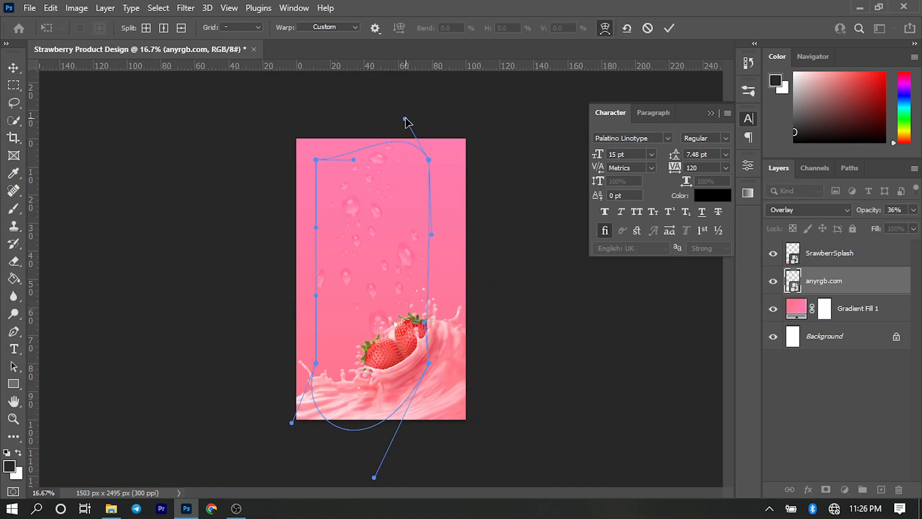
drag(406, 119, 405, 130)
click(675, 27)
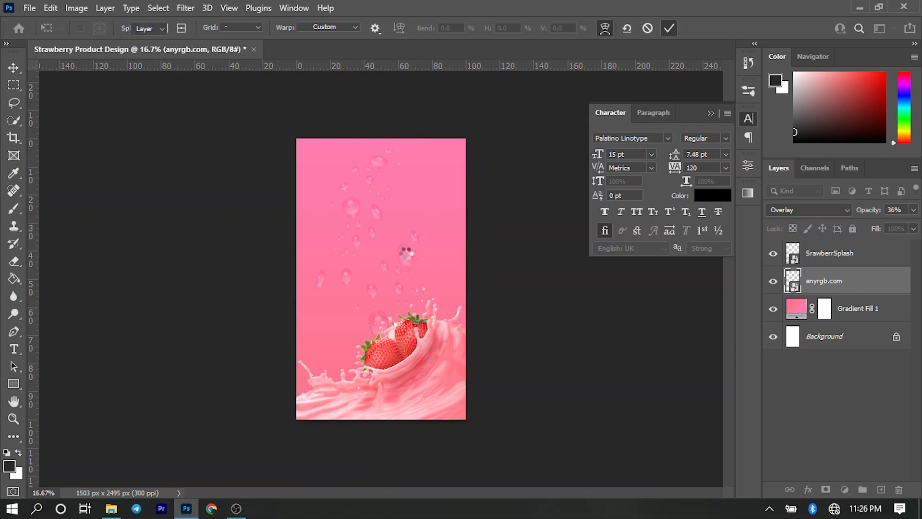
Move the warped bubbles slightly down and left, and fully lock their layer.
key(v)
drag(405, 259, 398, 274)
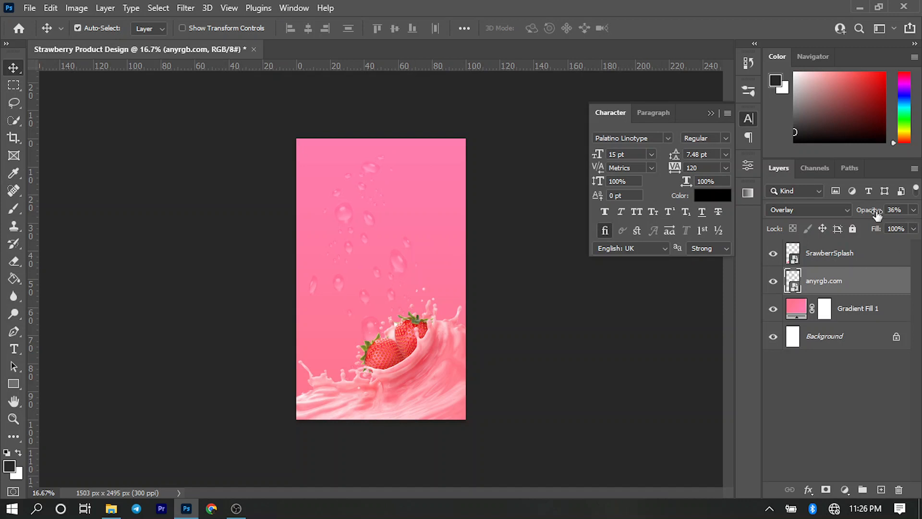
click(854, 228)
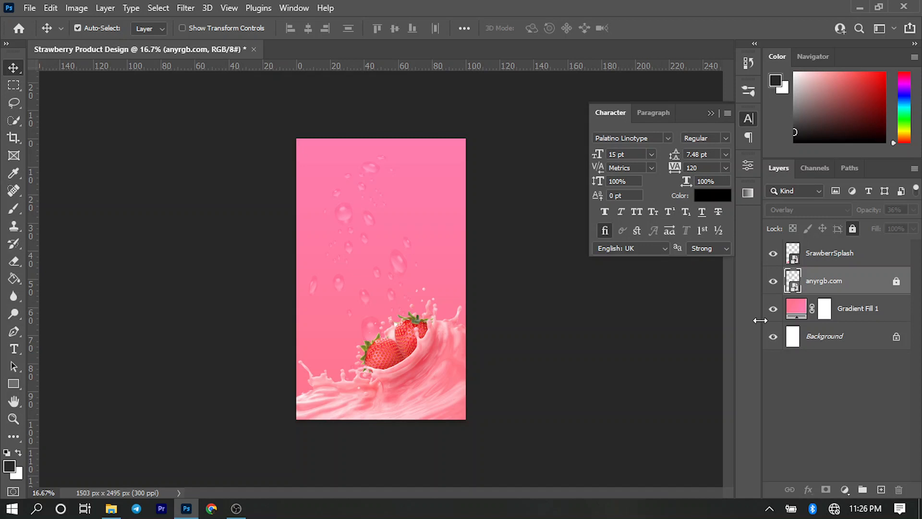
Place Minimal_Text_Effect.png from the Resources folder, shift it slightly upward, and scale it to about 6.7%.
click(601, 373)
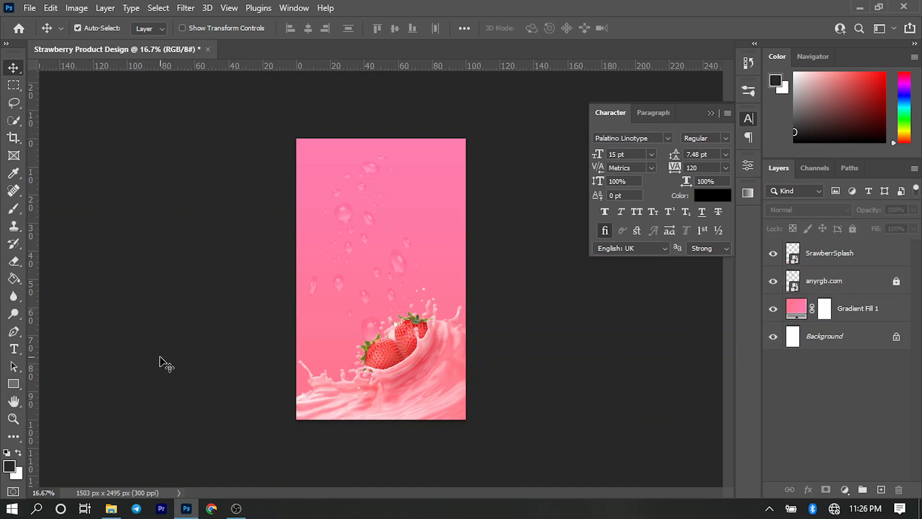
mouse_move(111, 508)
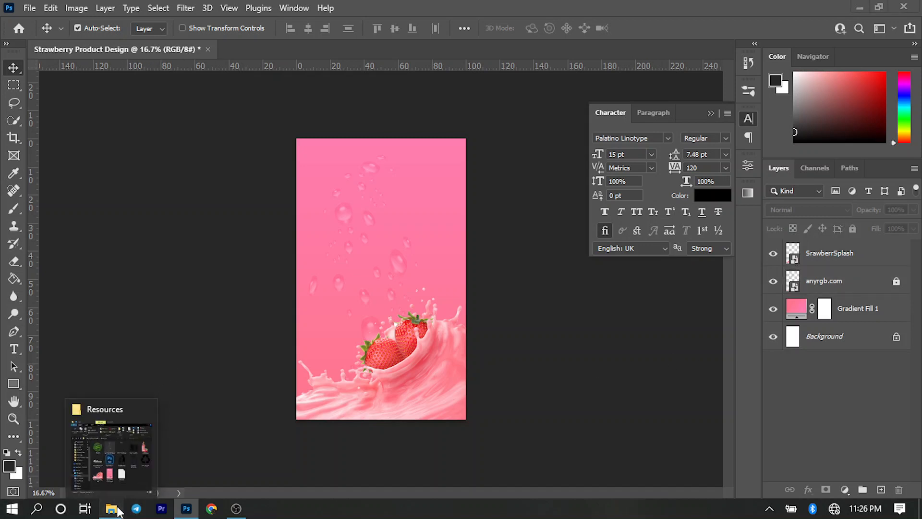
click(120, 446)
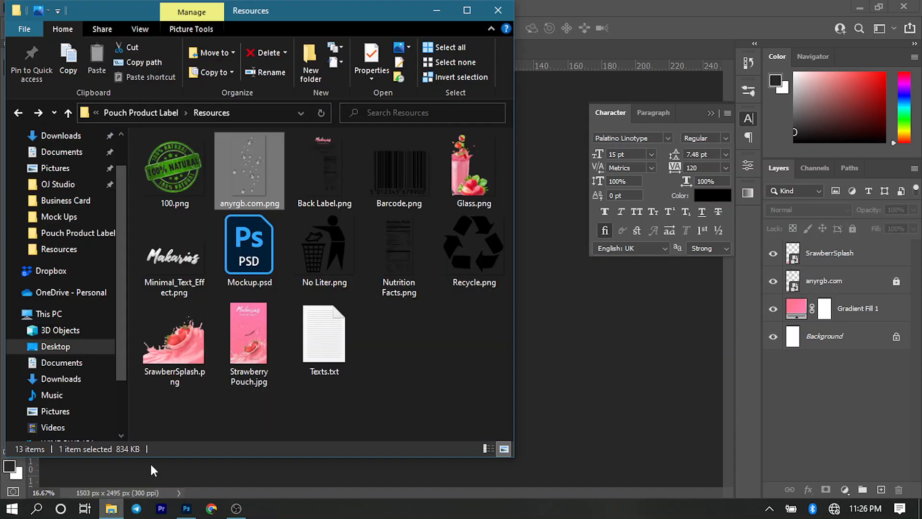
click(178, 263)
drag(315, 255, 570, 296)
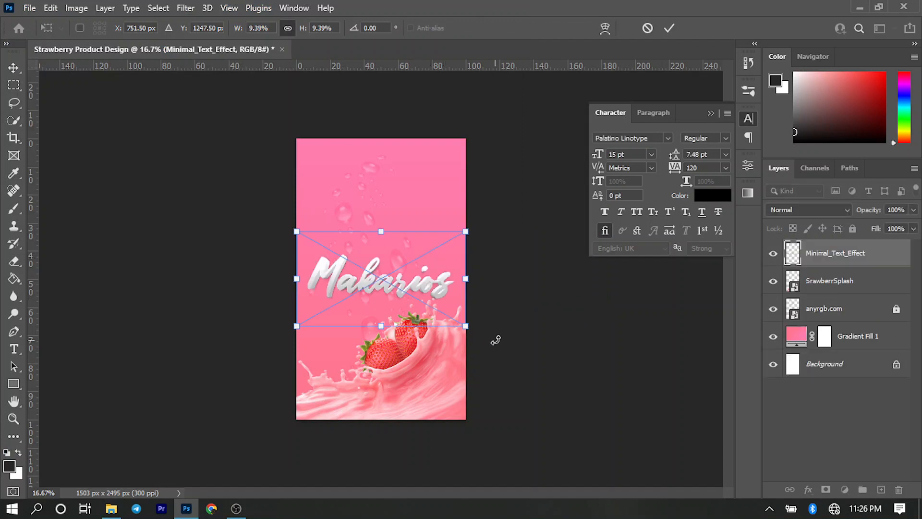
drag(374, 282, 372, 273)
drag(464, 315, 447, 288)
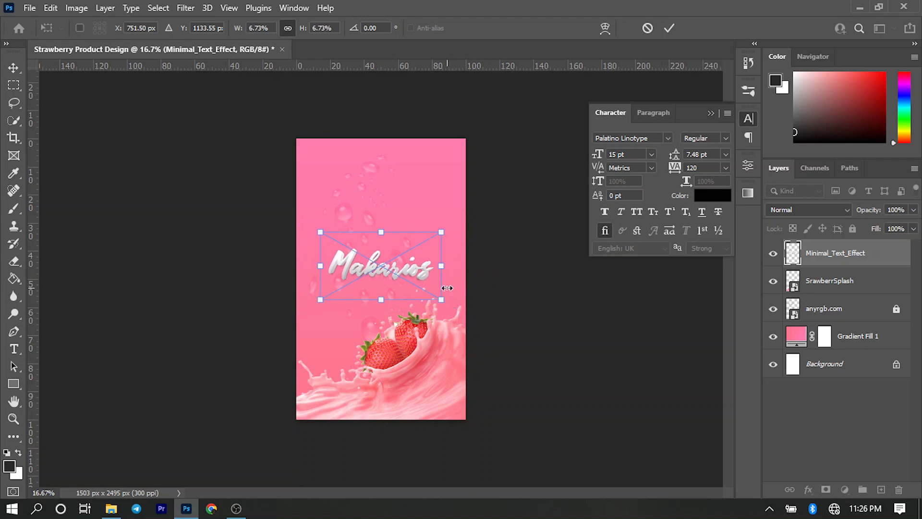
key(Return)
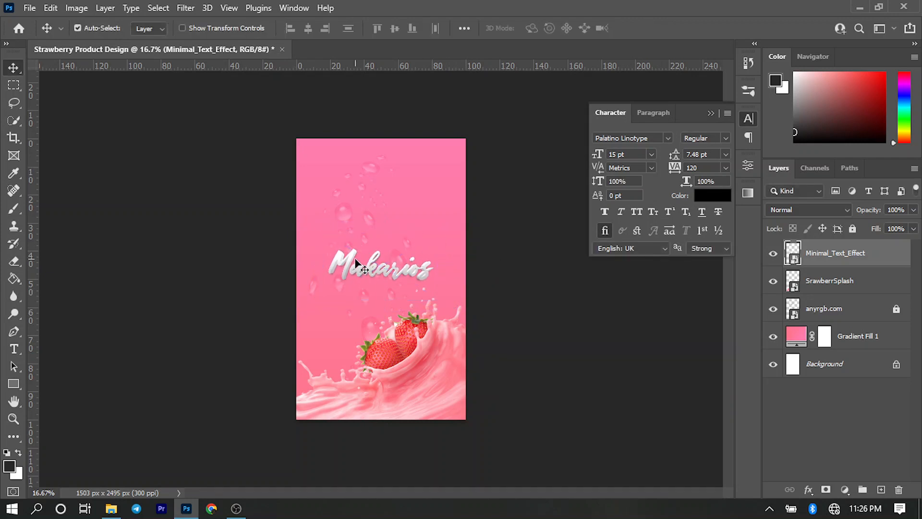
Add a horizontal guide at about 15.6% of the canvas height, move the Makarios logo up against it, and hide the guides.
drag(358, 275, 360, 234)
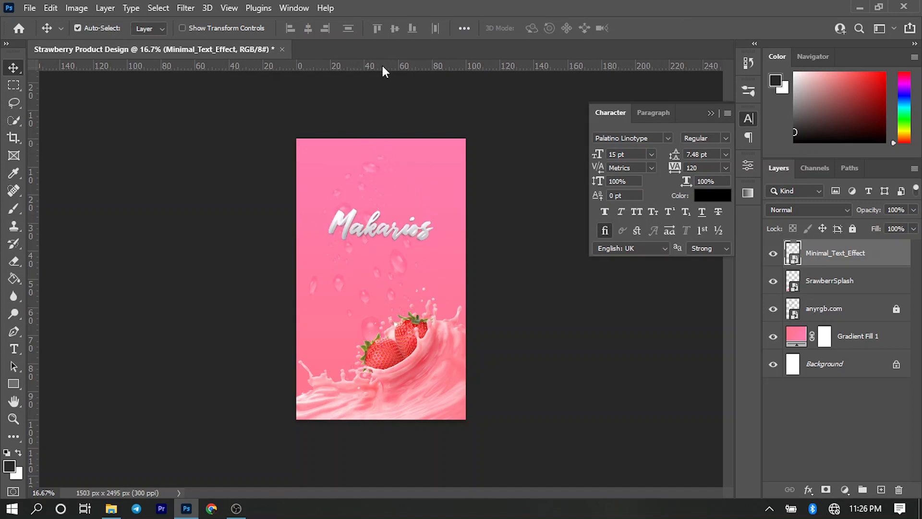
drag(383, 68, 392, 183)
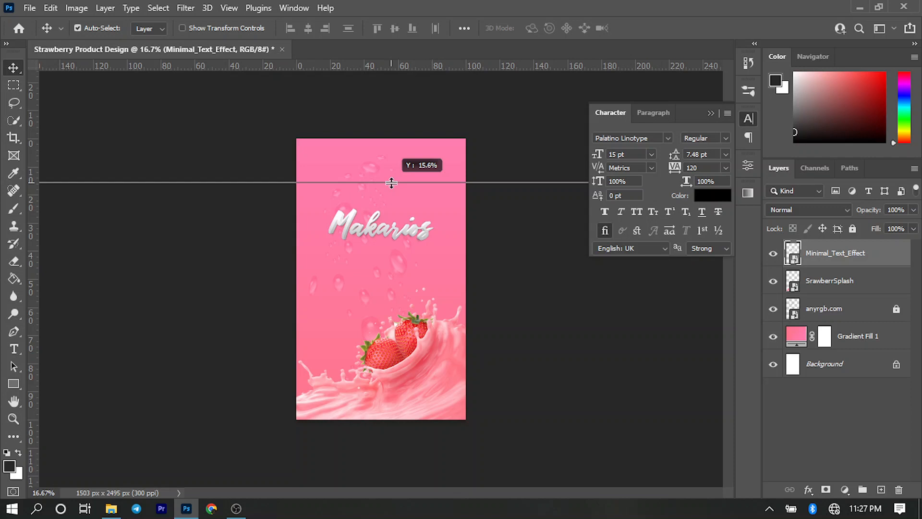
drag(391, 183, 392, 182)
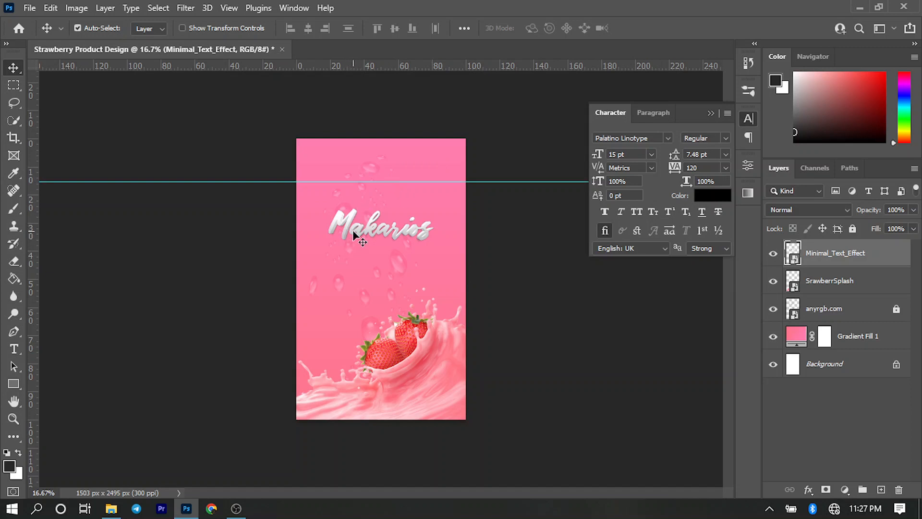
drag(361, 229, 362, 209)
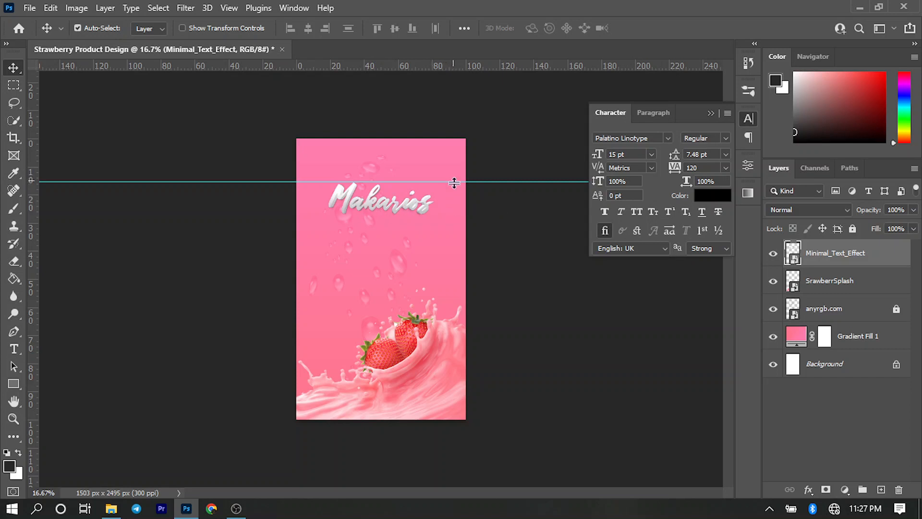
drag(454, 183, 453, 183)
key(ctrl+semicolon)
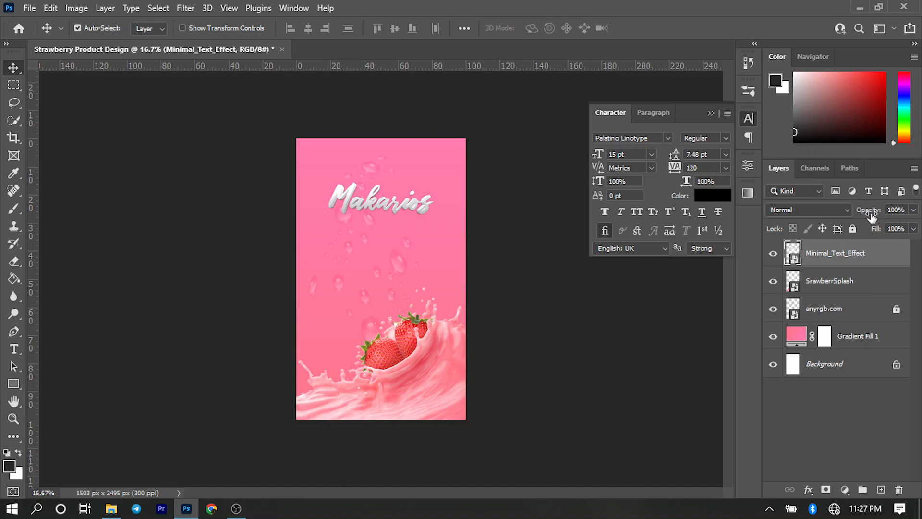
Set the Minimal_Text_Effect layer to 84% opacity with the Overlay blend mode.
drag(874, 213, 862, 214)
click(824, 210)
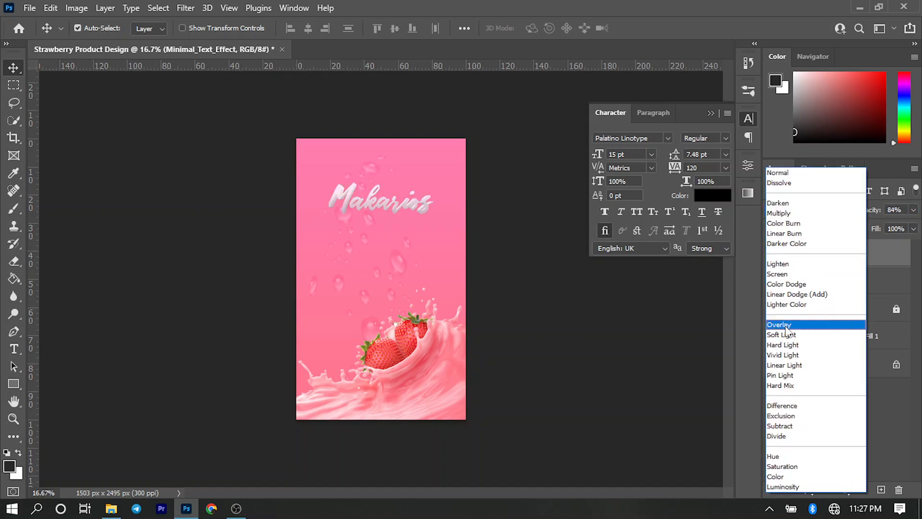
click(806, 330)
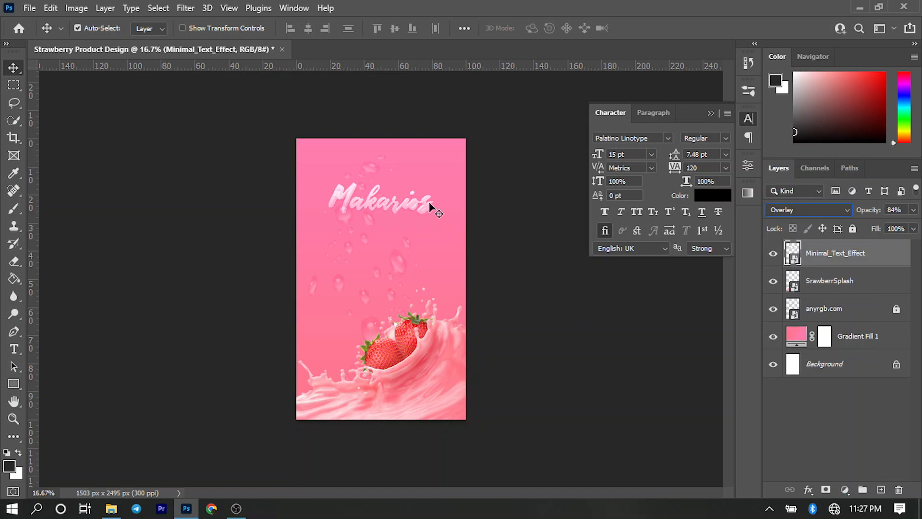
click(552, 312)
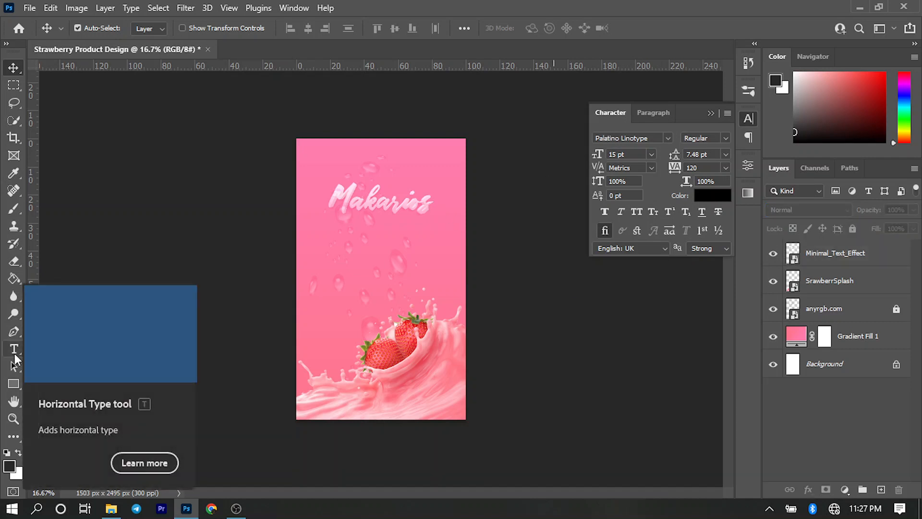
Add the horizontal text "Natural Yogurt" below the Makarios logo at a font size of 25 pt.
click(15, 352)
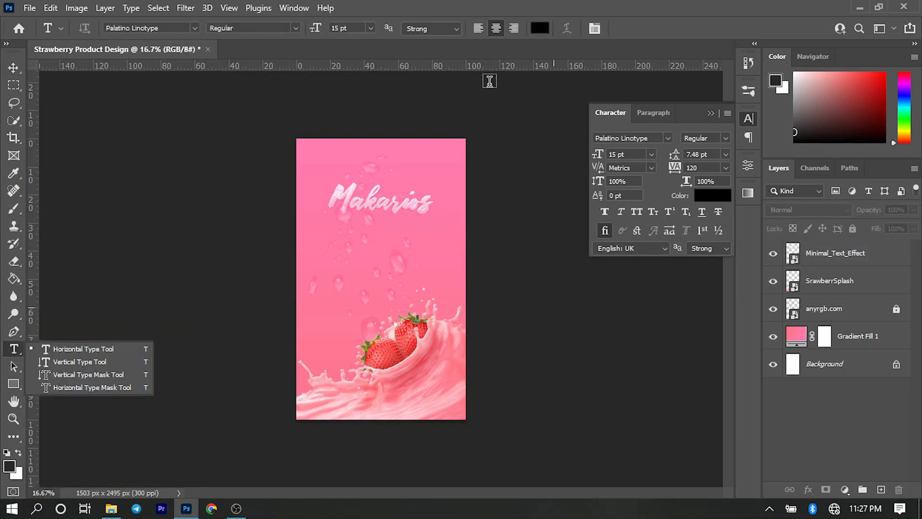
click(361, 229)
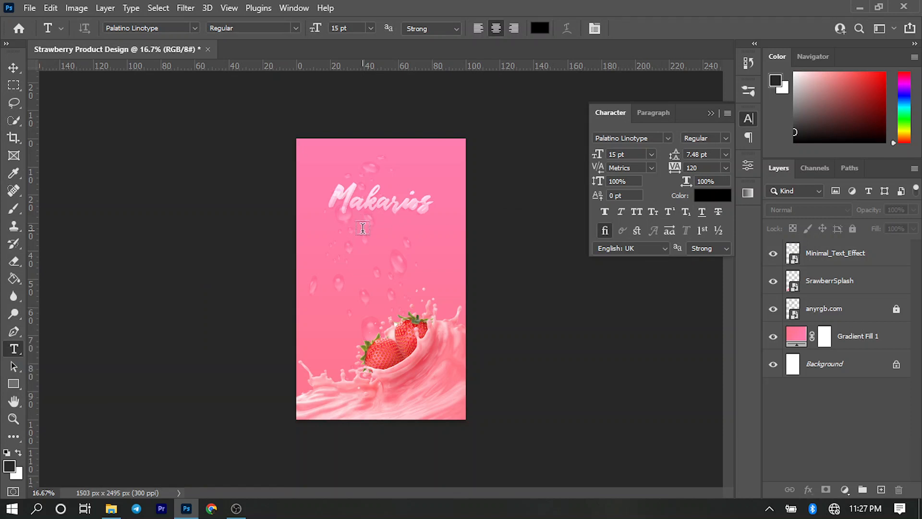
click(363, 229)
text(Natur)
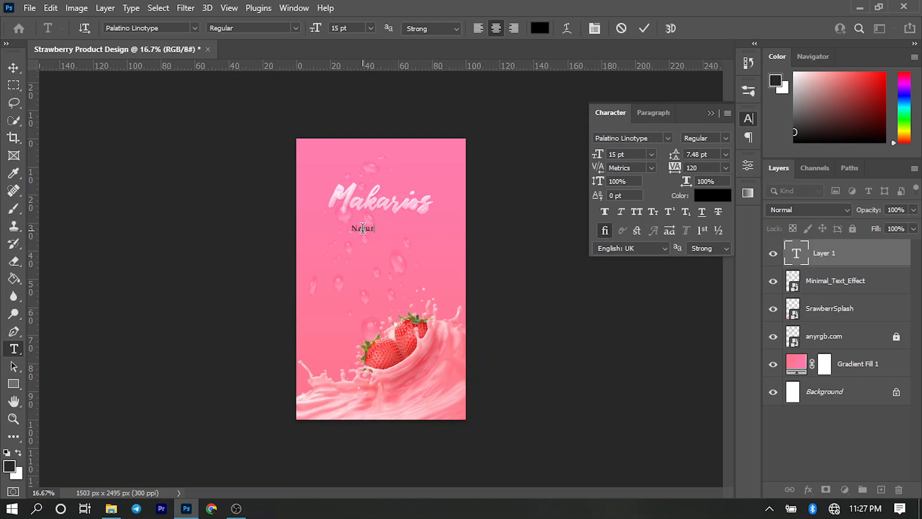
text(al Yogurt)
key(ctrl+a)
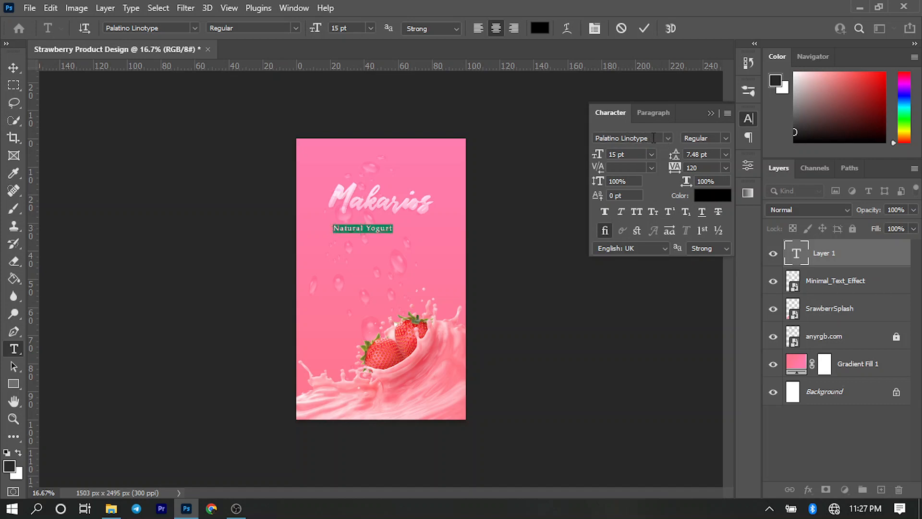
click(599, 153)
text(25)
key(Return)
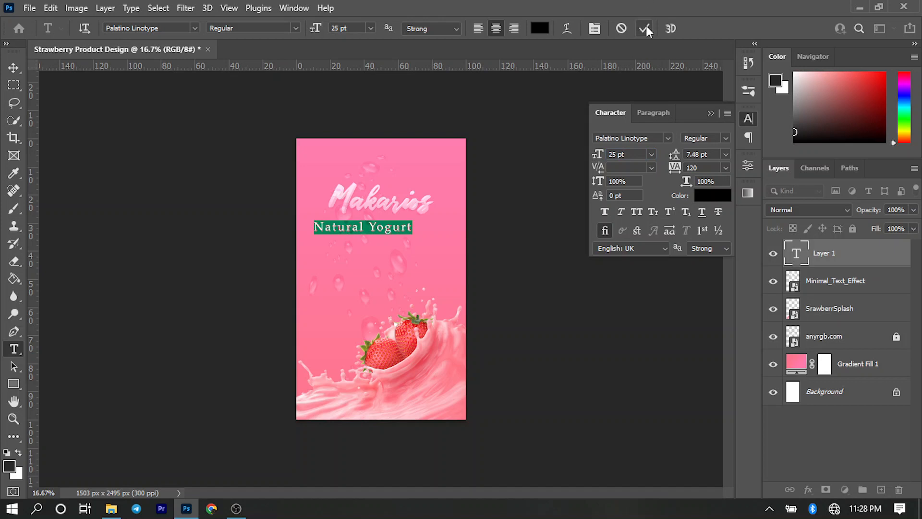
click(645, 28)
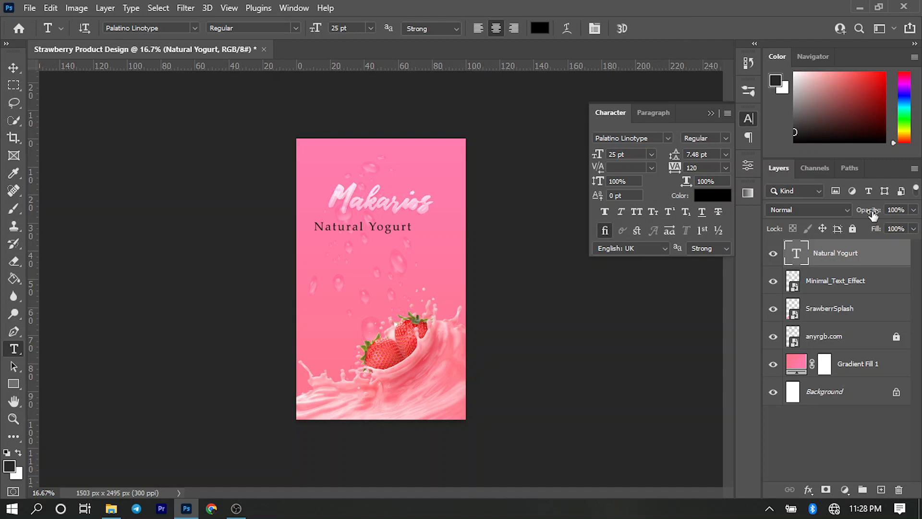
Set the Natural Yogurt layer to 85% opacity in Overlay mode, with the text tracking at 0.
drag(873, 215, 862, 215)
double_click(701, 166)
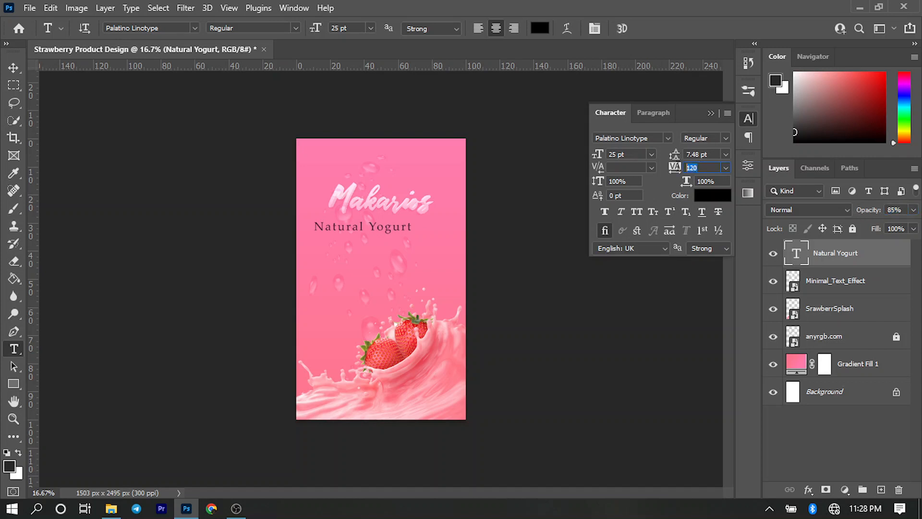
text(0)
click(835, 210)
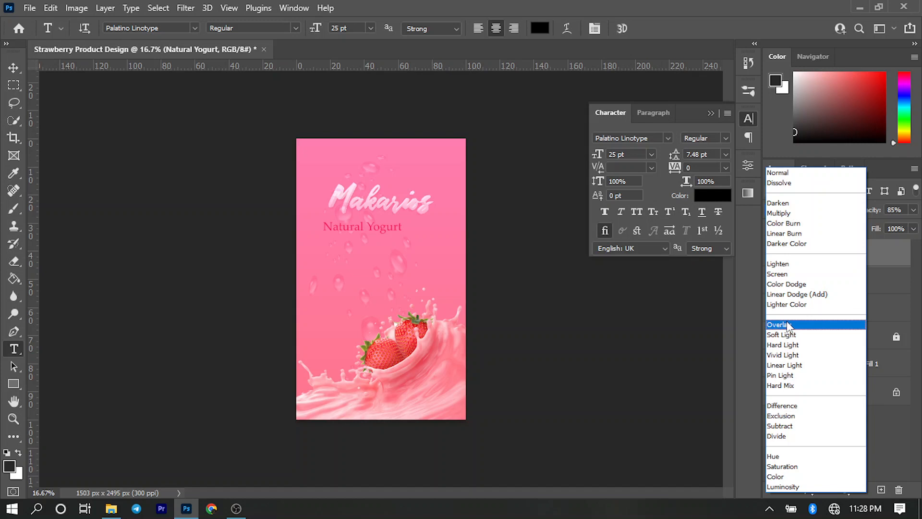
click(788, 325)
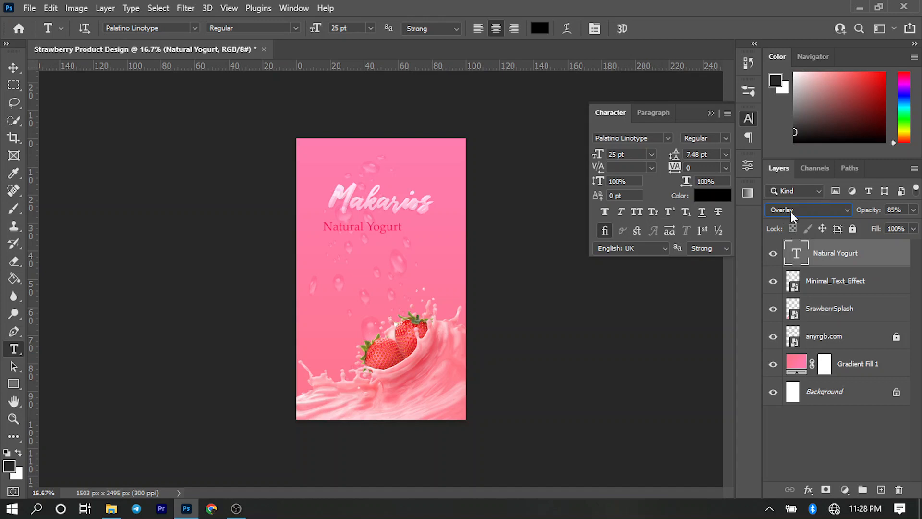
Change the Natural Yogurt text color to white (ffffff).
click(701, 204)
text(ffffff)
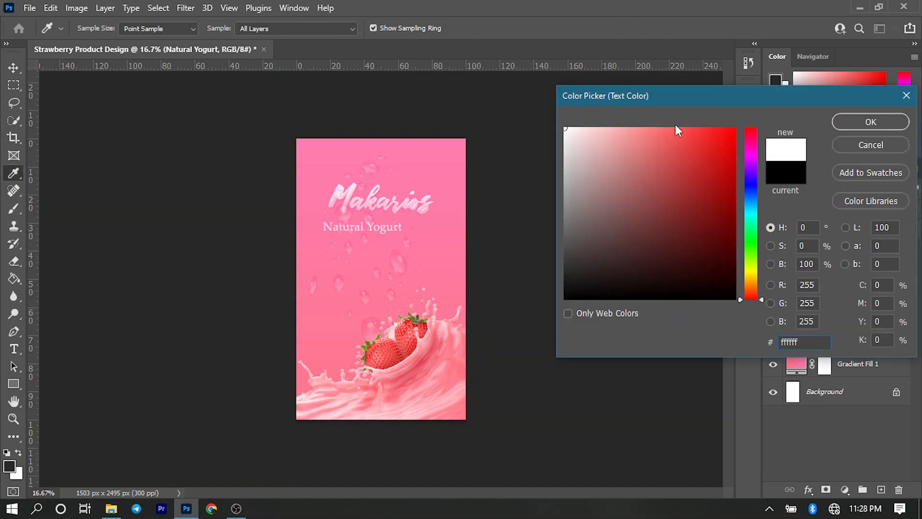
click(862, 122)
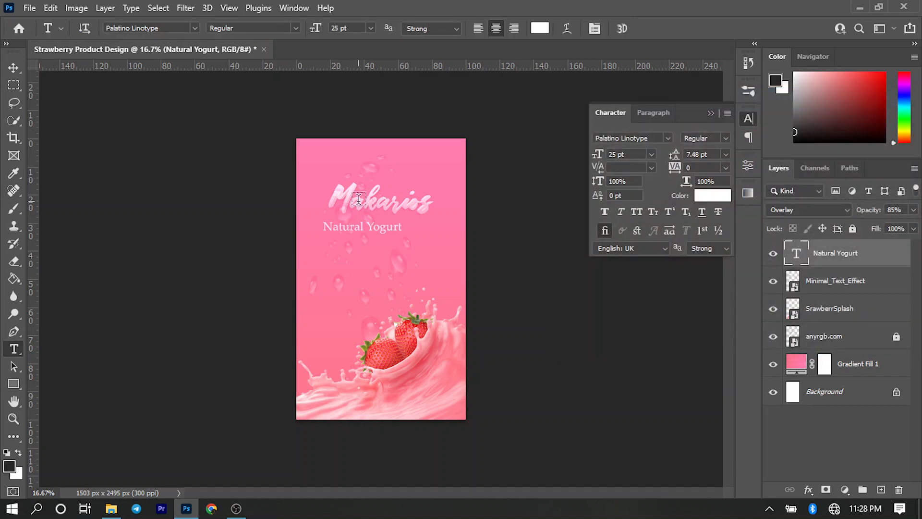
Move the Natural Yogurt text slightly right and down, and center it horizontally on the canvas.
key(v)
mouse_move(355, 228)
mouse_down()
mouse_move(342, 226)
mouse_move(369, 232)
mouse_up()
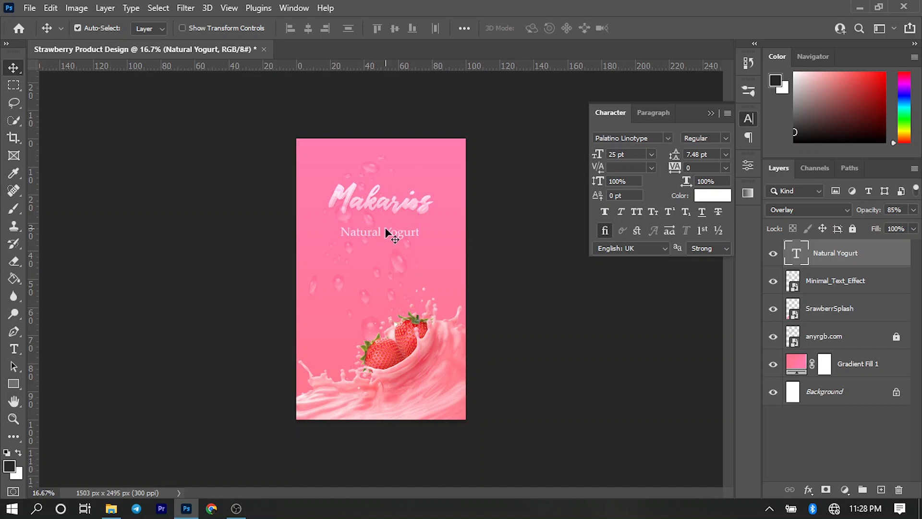
key(ctrl)
key(ctrl+a)
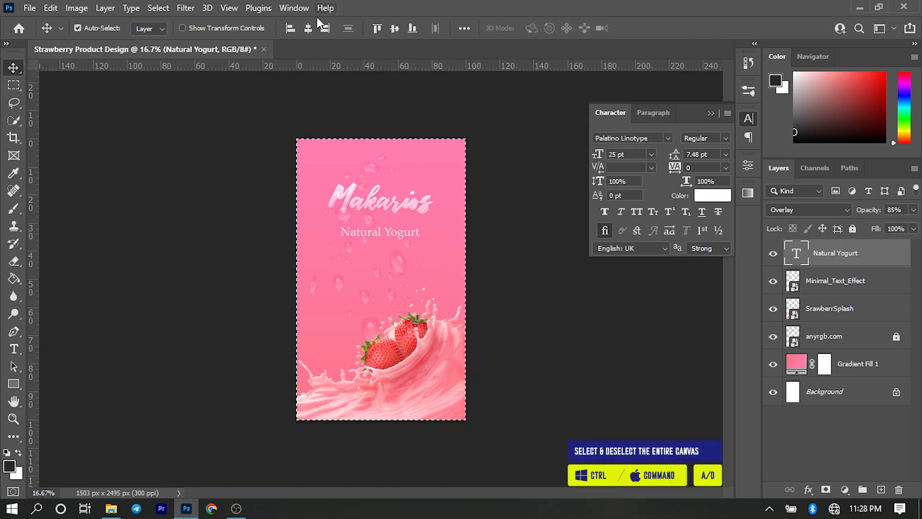
click(305, 28)
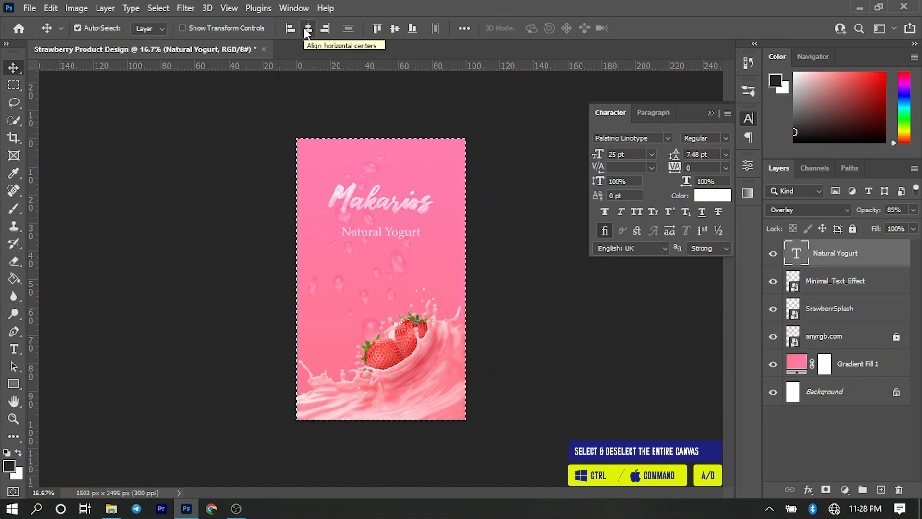
key(ctrl+d)
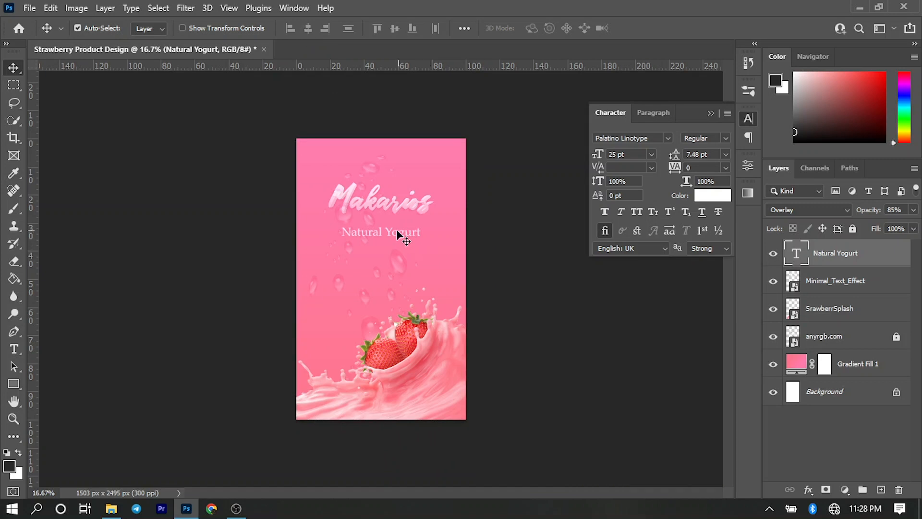
Nudge the Natural Yogurt text upward until it sits just beneath the Makarios logo.
key(shift+Up)
key(shift+Up)
key(shift+Up)
key(shift+Up)
key(shift+Up)
key(shift+Up)
key(shift+Up)
key(shift+Up)
key(shift+Up)
key(shift+Up)
key(shift+Up)
key(shift+Up)
key(shift+Up)
key(shift+Up)
key(shift+Up)
key(shift+Up)
key(shift+Up)
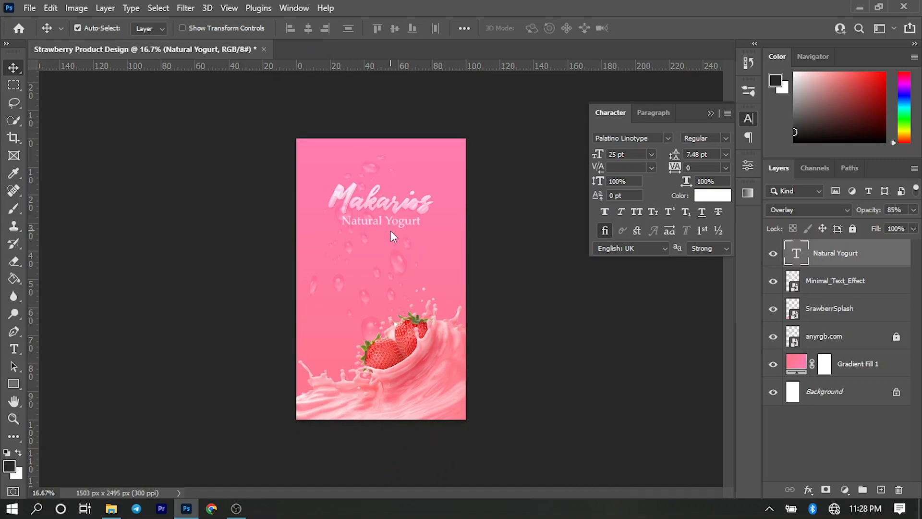
key(shift+Down)
click(384, 204)
click(384, 217)
key(shift+Down)
Scale the Natural Yogurt text down proportionally about its center to about 94%.
key(ctrl+t)
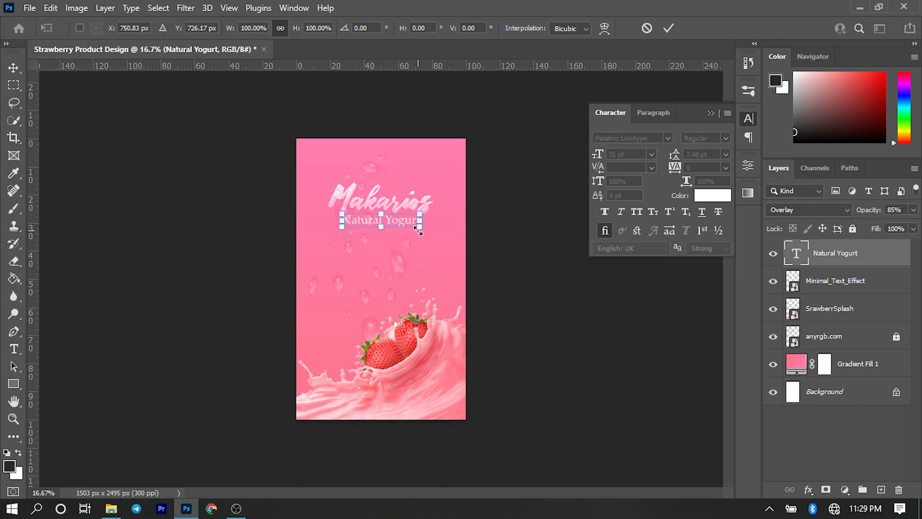
drag(419, 232, 415, 228)
key(Return)
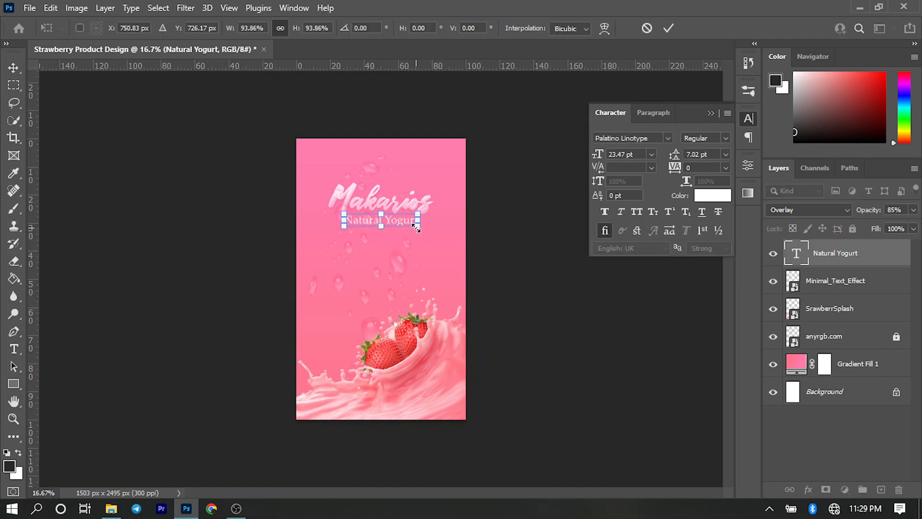
Enlarge the Makarios logo slightly about its center, and shift the Natural Yogurt text a touch lower.
click(404, 206)
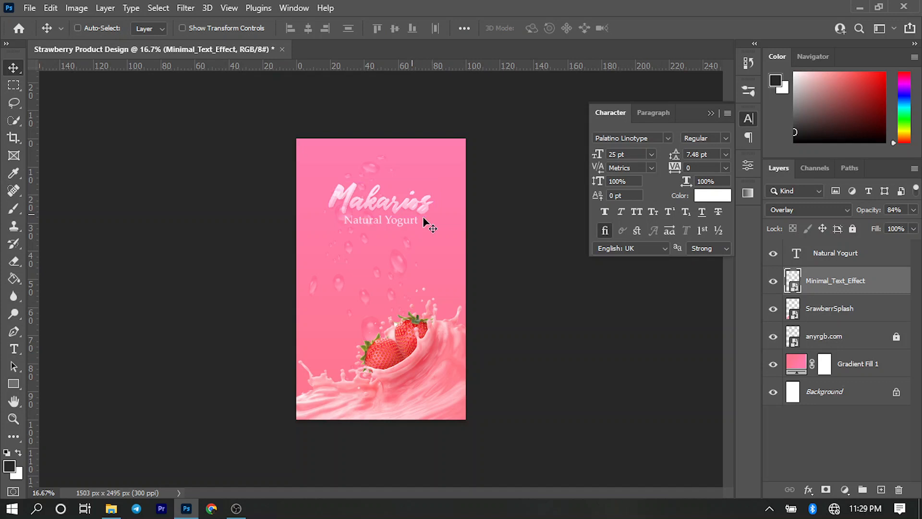
key(ctrl+t)
drag(444, 235, 447, 235)
key(Return)
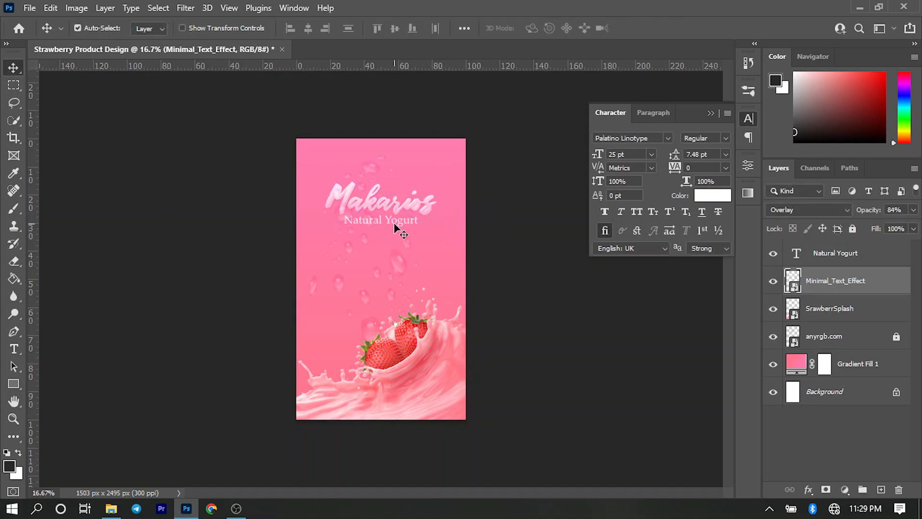
click(397, 222)
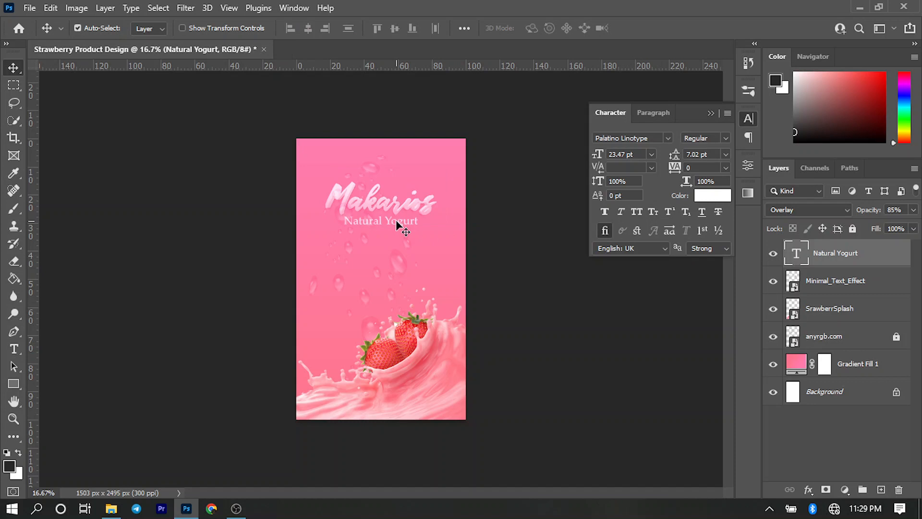
Add black horizontal text reading NETWEIGHT 100g over the pink splash near the bottom center of the label.
click(550, 334)
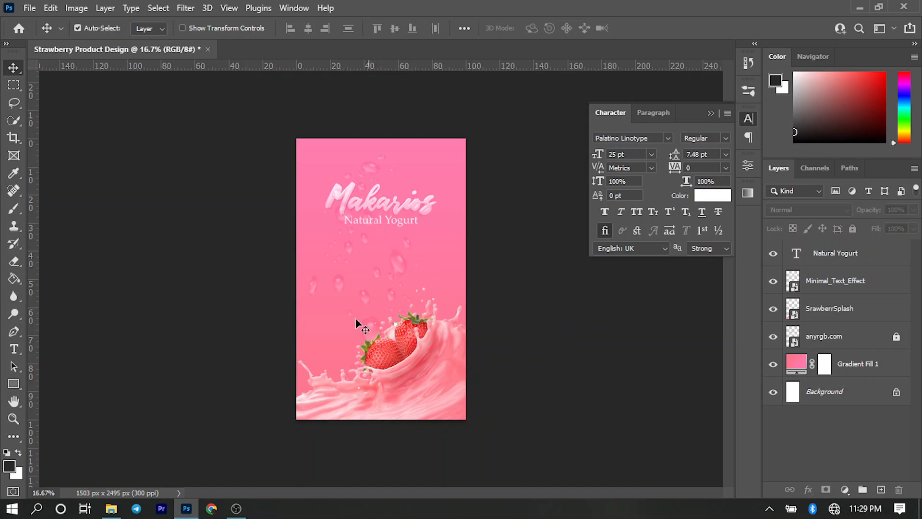
click(14, 355)
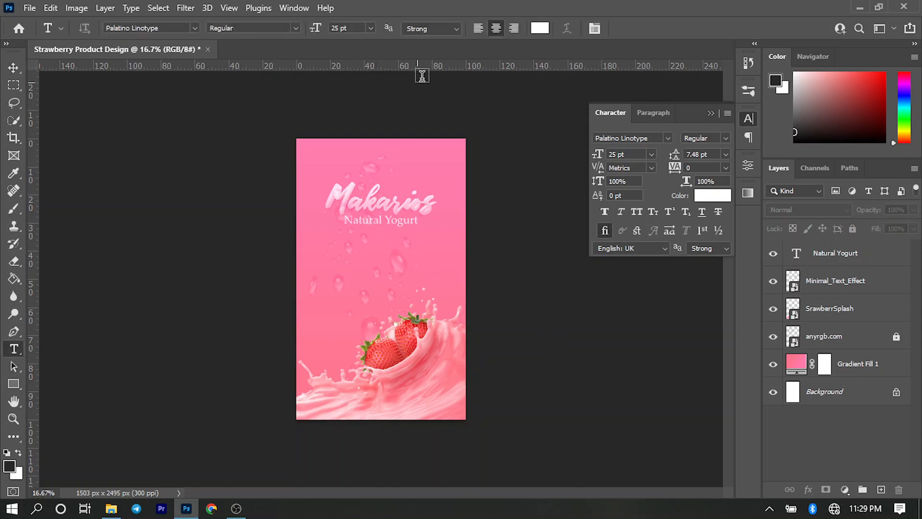
click(539, 29)
click(735, 298)
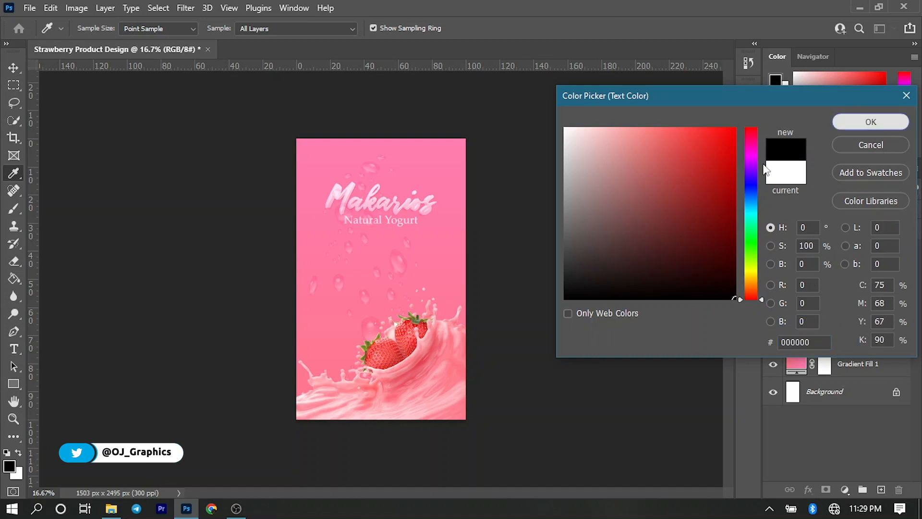
click(870, 122)
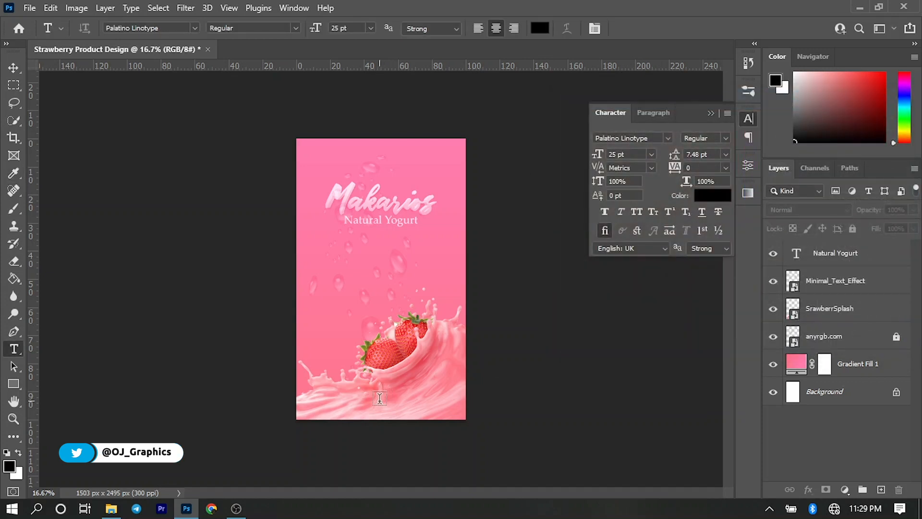
click(380, 398)
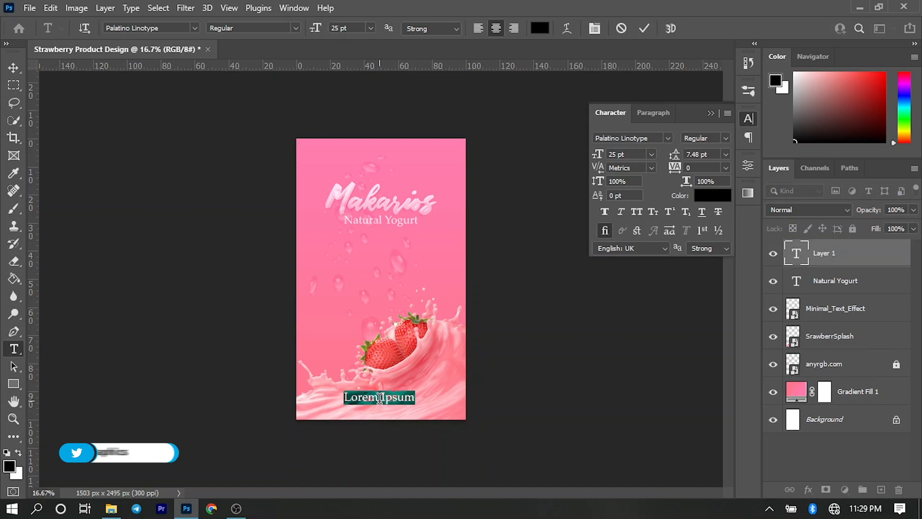
text(NETWEIG)
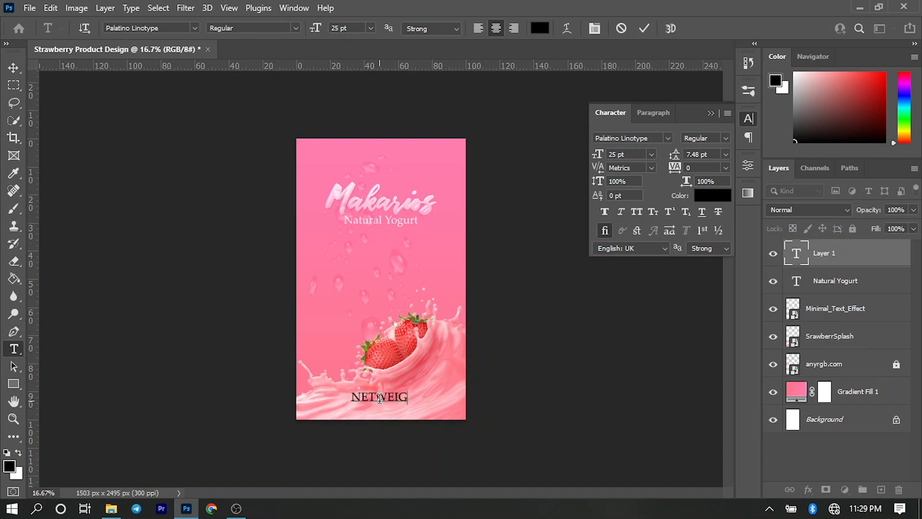
text(HT 100g)
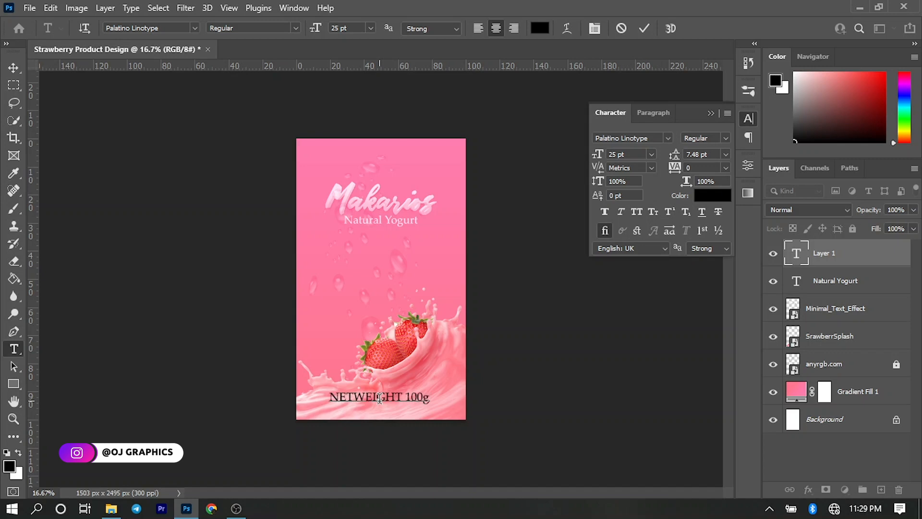
Set the NETWEIGHT 100g text's font size to 10 pt and commit the text.
key(ctrl+a)
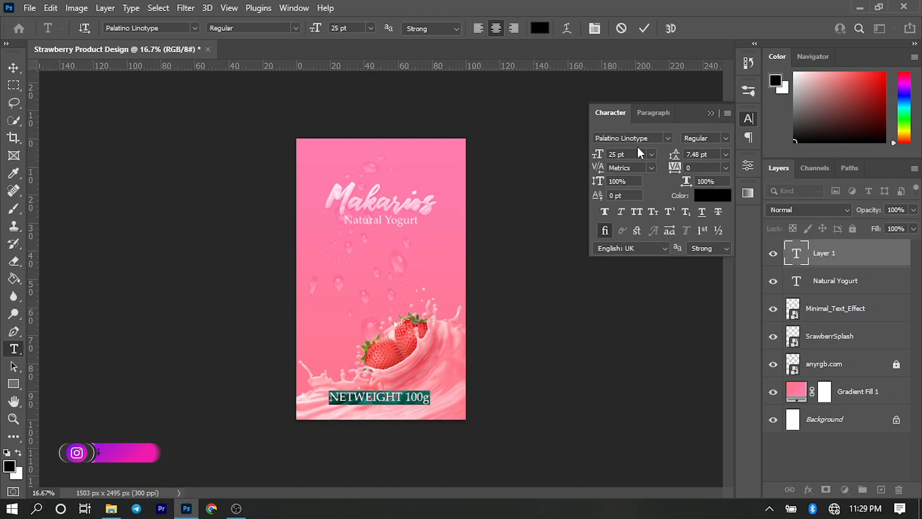
click(596, 155)
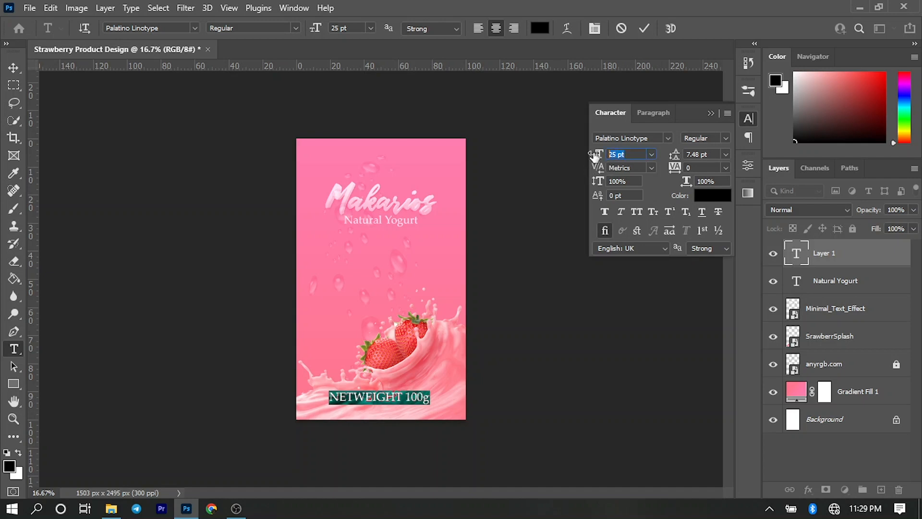
text(10)
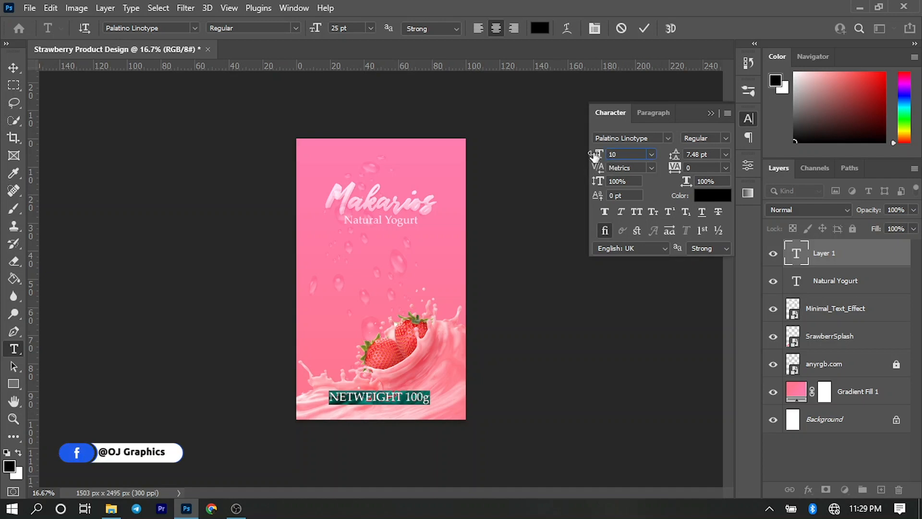
key(Return)
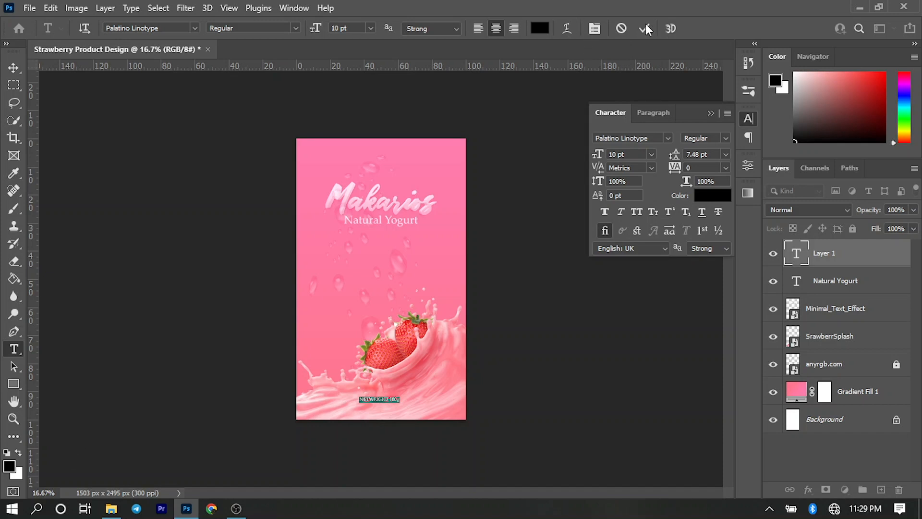
click(640, 36)
Move the NETWEIGHT 100g text right, onto the lower-right part of the splash below the strawberries, and deselect it.
key(v)
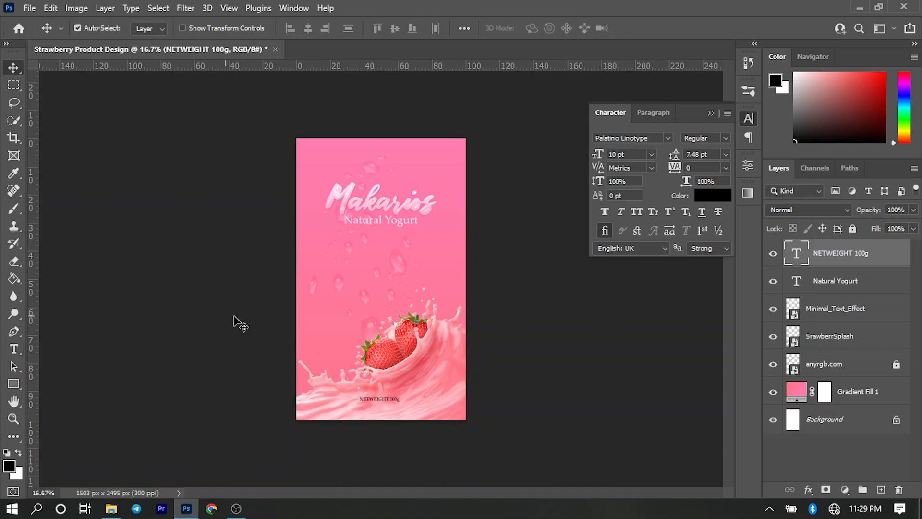
drag(375, 403, 409, 400)
scroll(424, 398, up, 4)
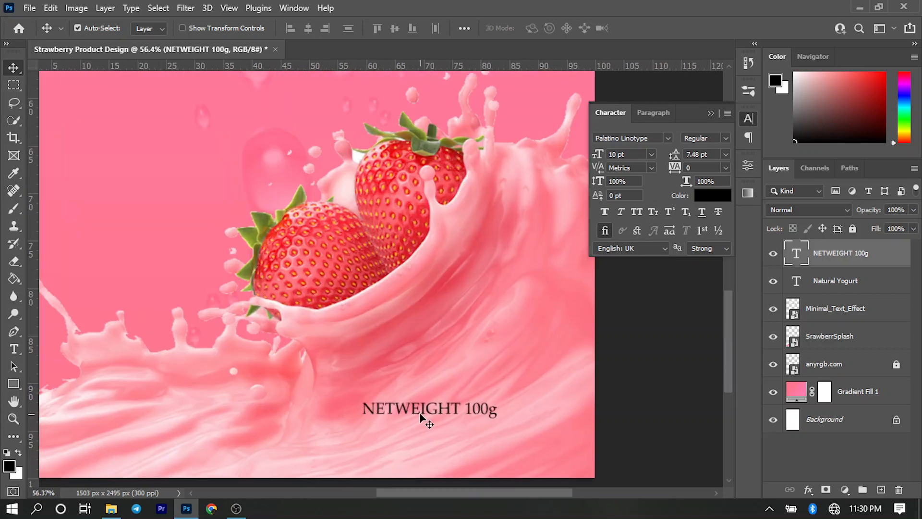
mouse_move(420, 413)
mouse_down()
mouse_move(428, 394)
mouse_move(432, 405)
mouse_up()
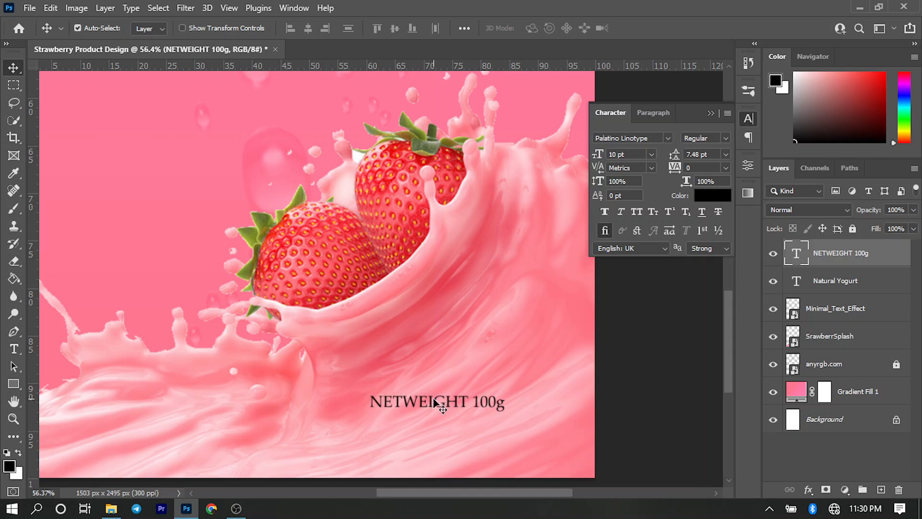
drag(431, 404, 428, 401)
double_click(427, 398)
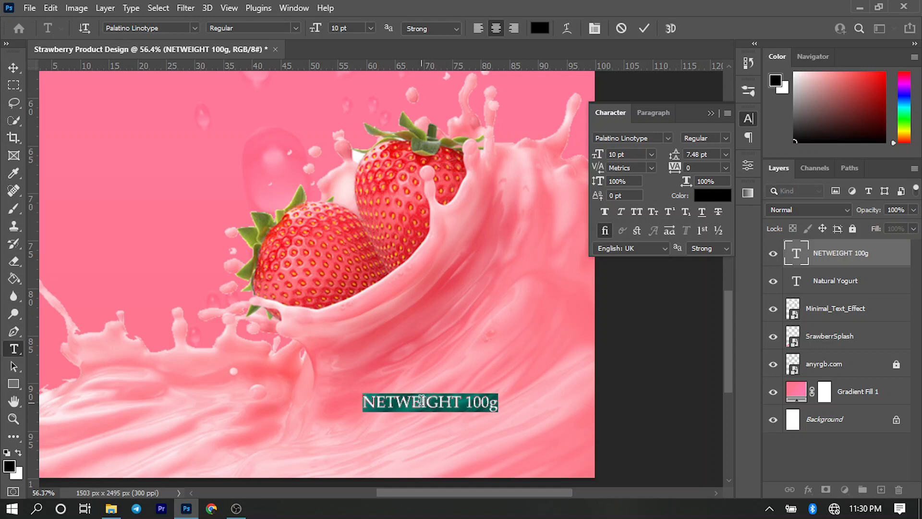
key(ctrl+Return)
drag(424, 405, 408, 405)
scroll(463, 355, down, 4)
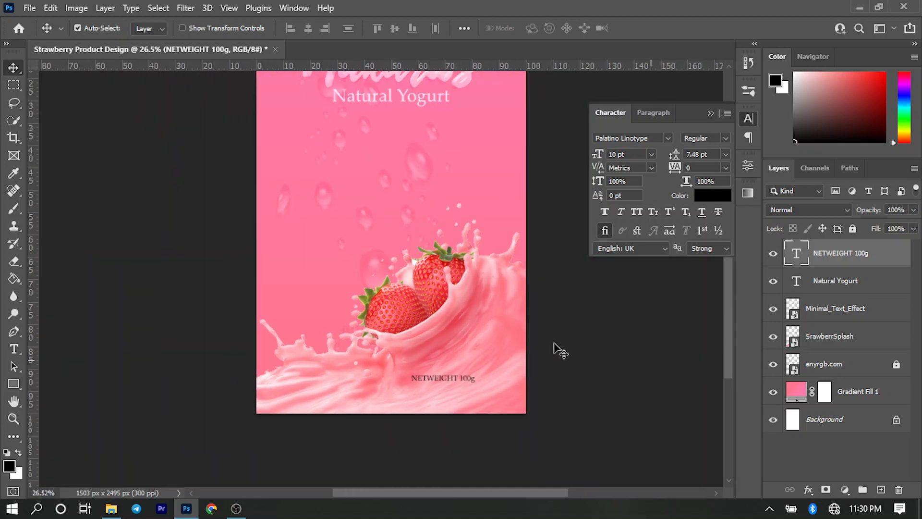
click(559, 323)
scroll(559, 317, down, 1)
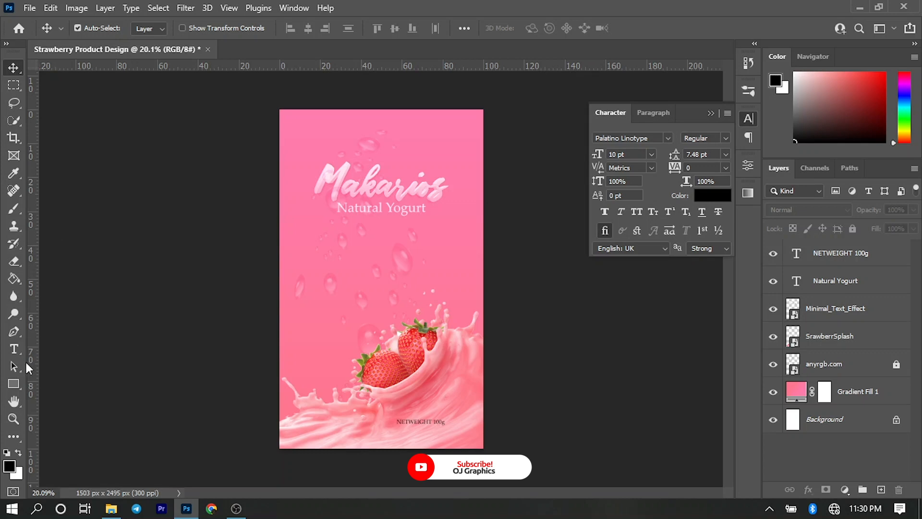
Draw an open Pen path beneath the strawberries and bend its midpoint downward so it follows the curve of the splash.
click(16, 337)
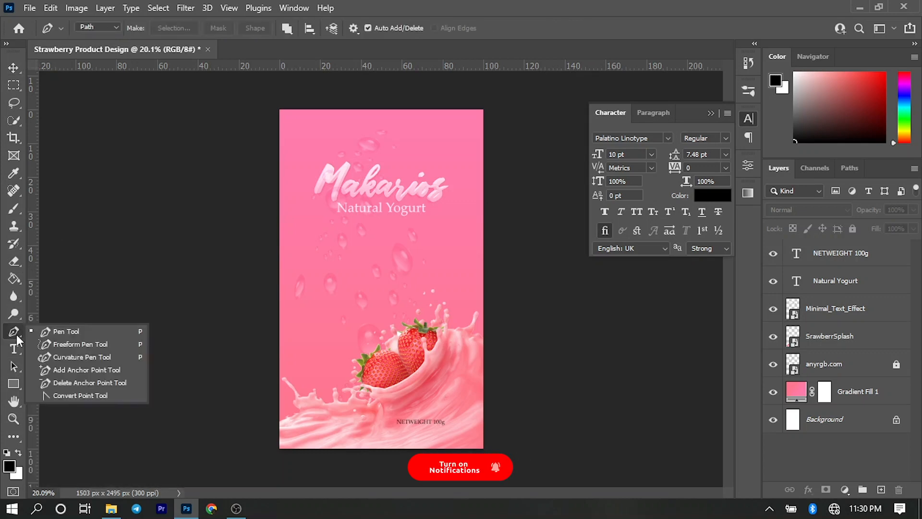
click(92, 27)
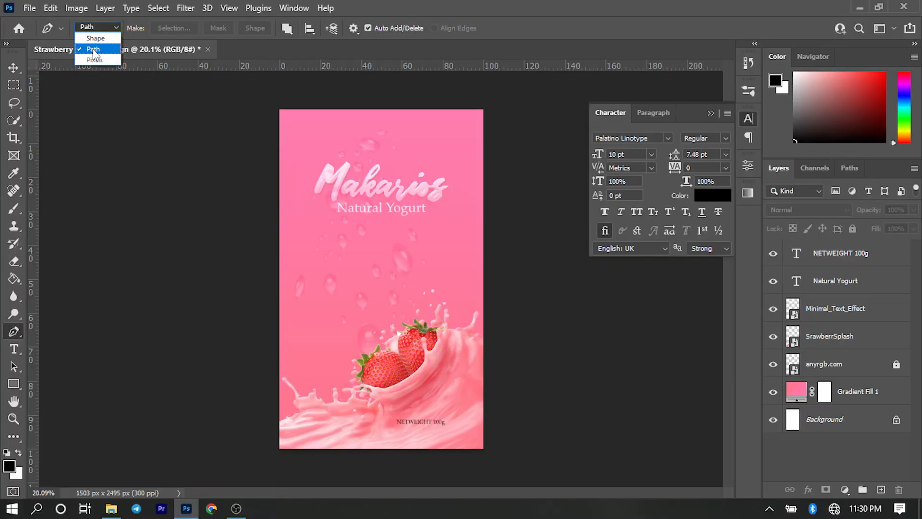
click(92, 50)
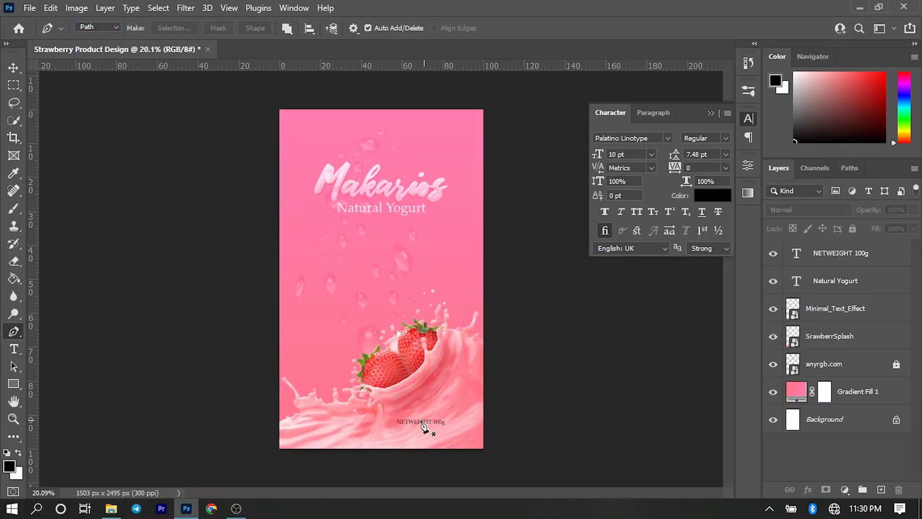
click(386, 401)
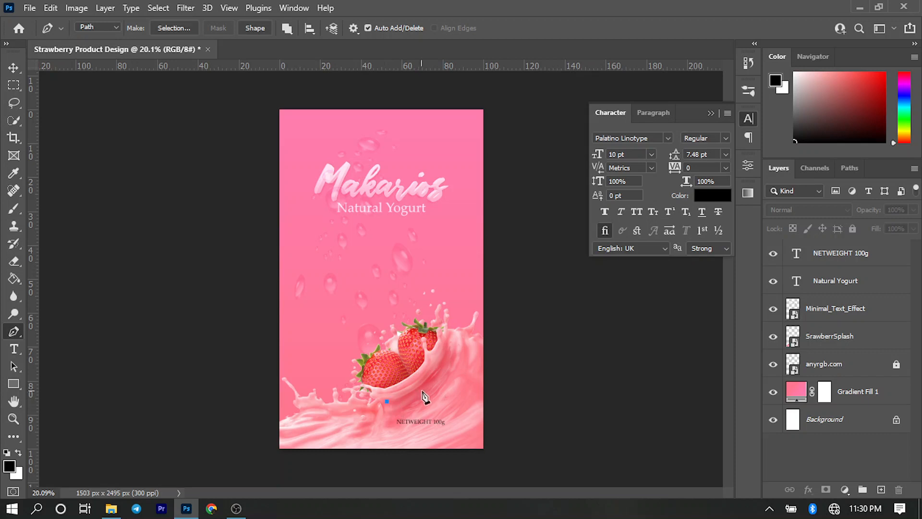
click(453, 346)
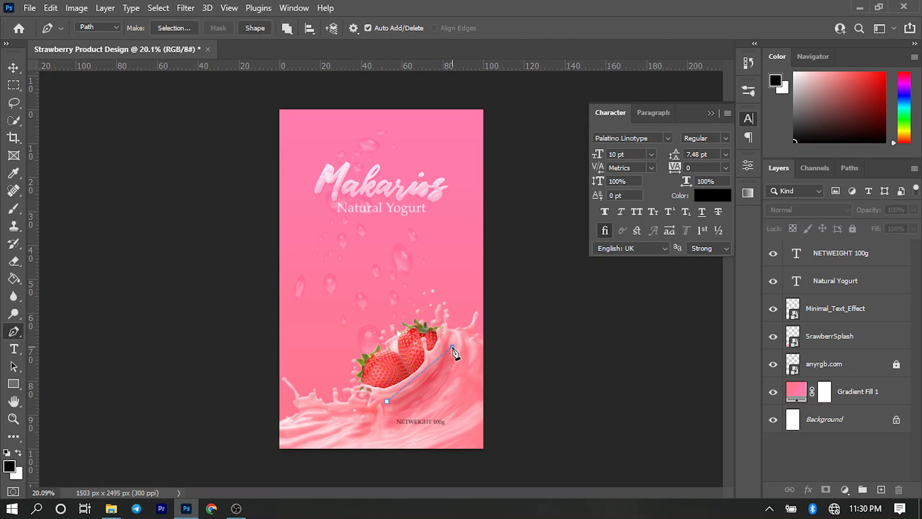
click(423, 372)
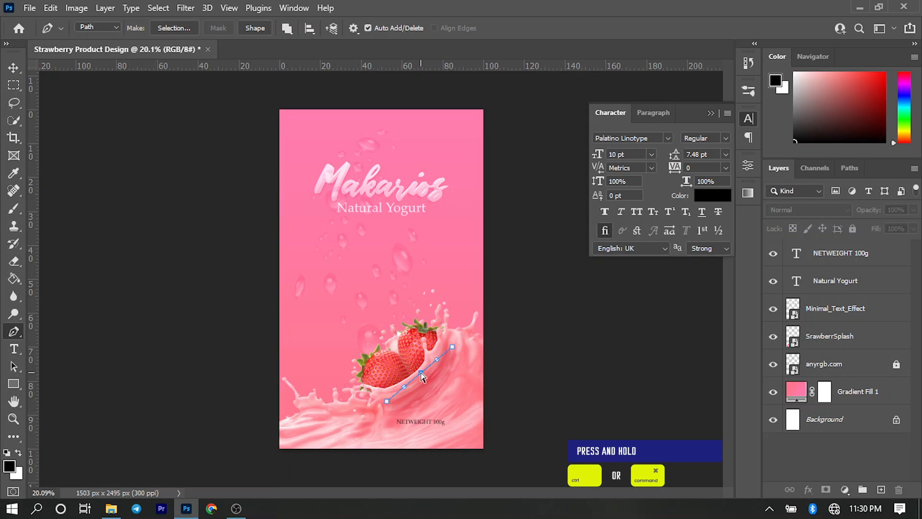
drag(420, 375, 427, 386)
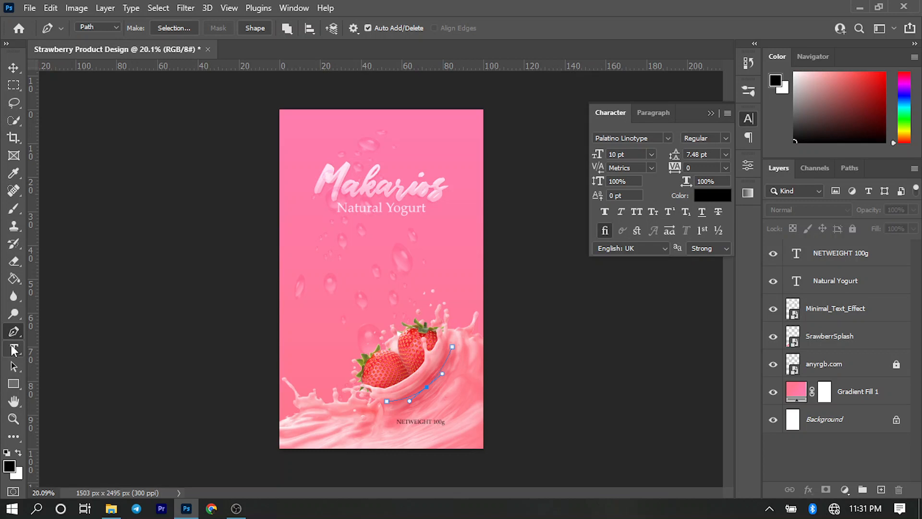
Add the text STRAWBERRY along the curved path in aremat font Regular at 15 pt.
click(14, 349)
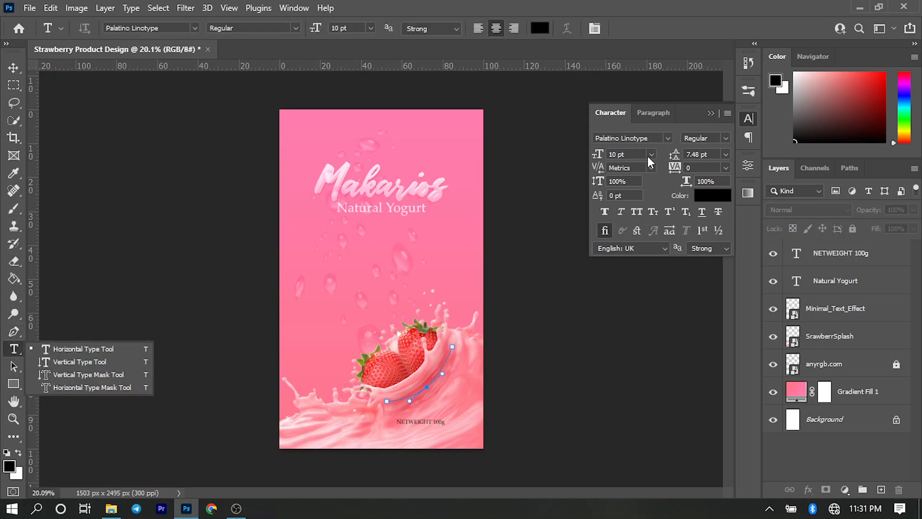
click(663, 138)
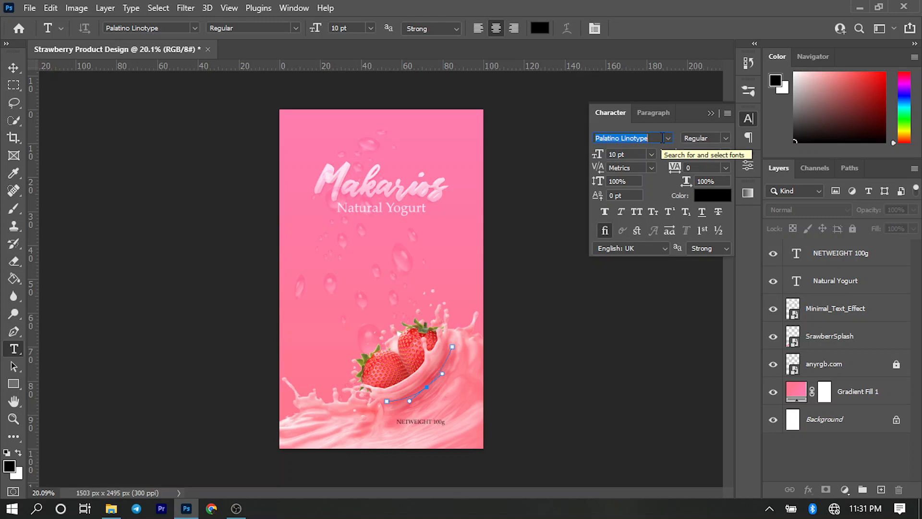
text(Aremat font)
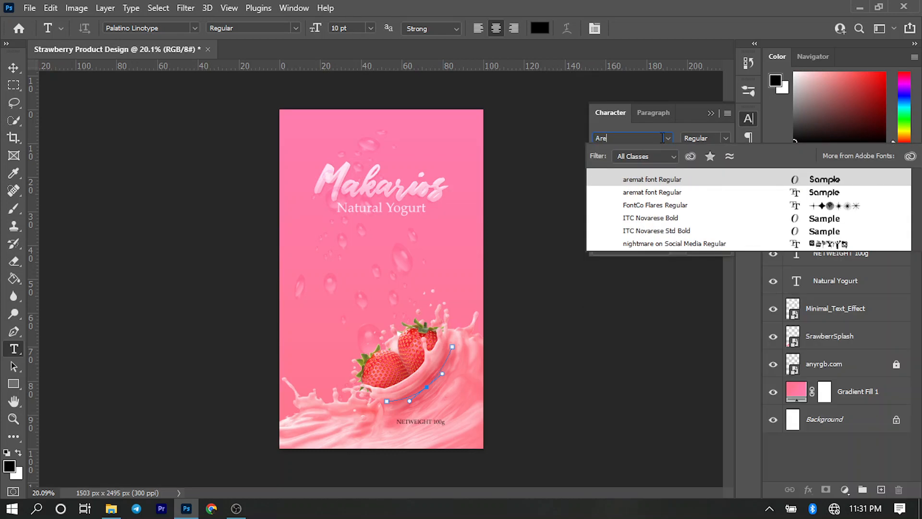
click(642, 180)
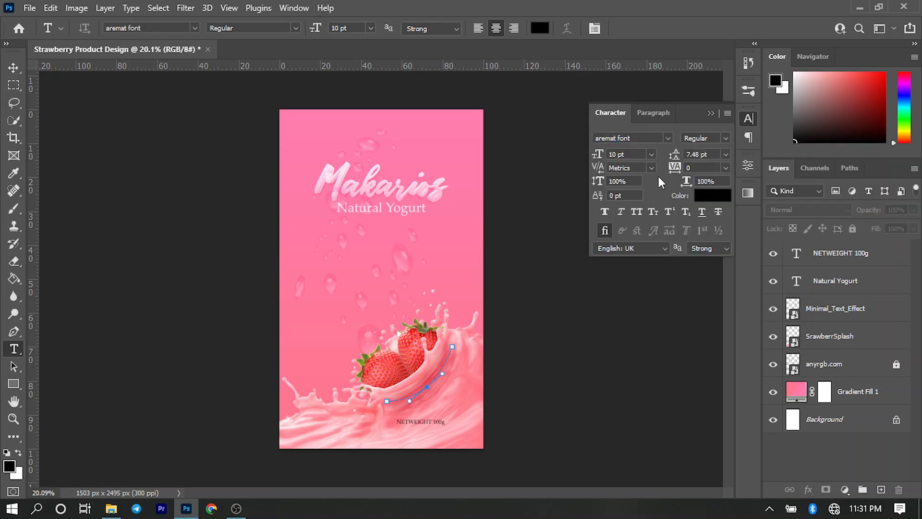
click(631, 152)
text(15)
key(Return)
click(426, 387)
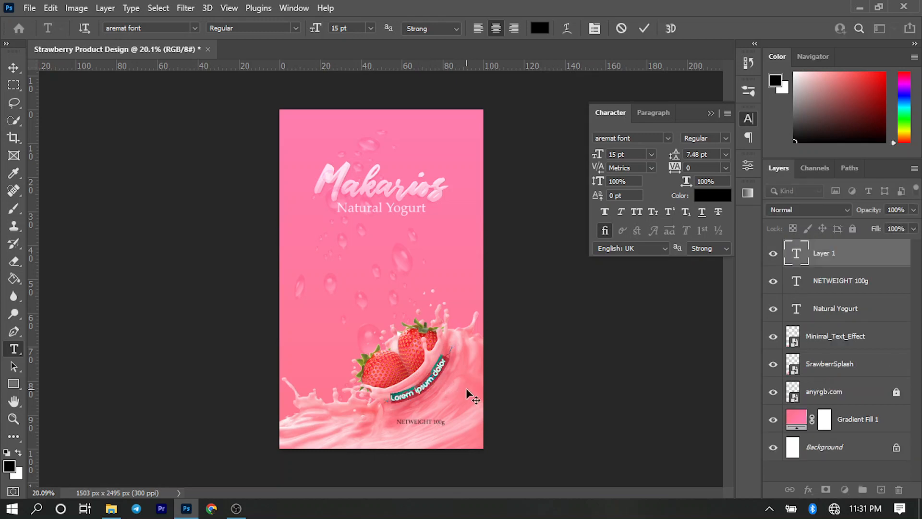
text(STRAW)
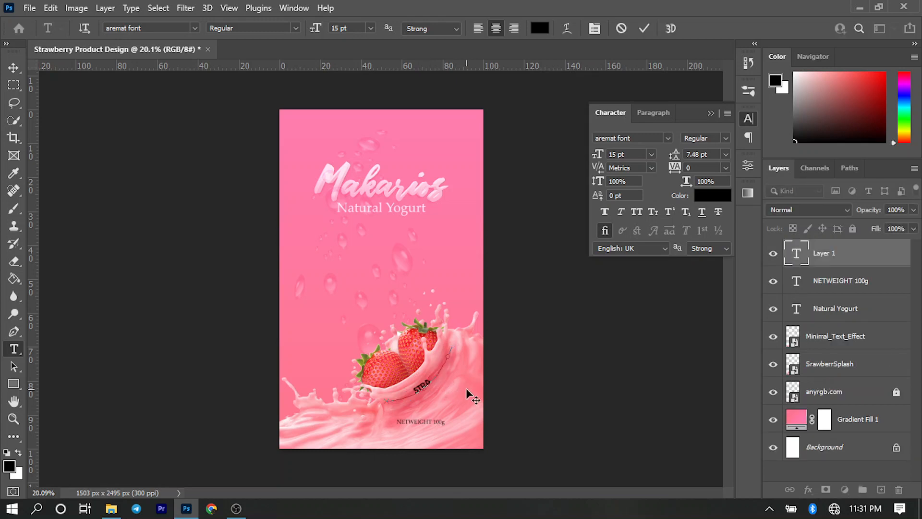
text(BERRY)
Set the tracking of the STRAWBERRY text to 120 and commit the text.
key(ctrl+a)
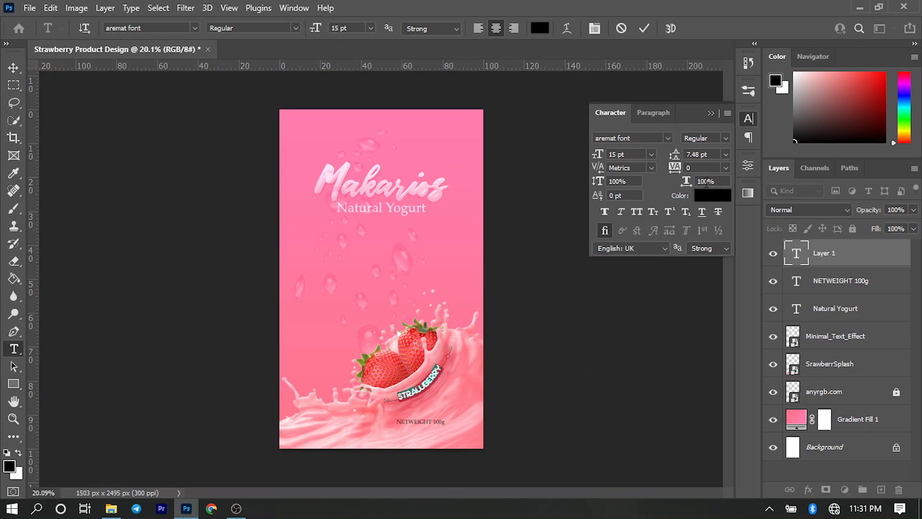
click(696, 167)
text(120)
key(Return)
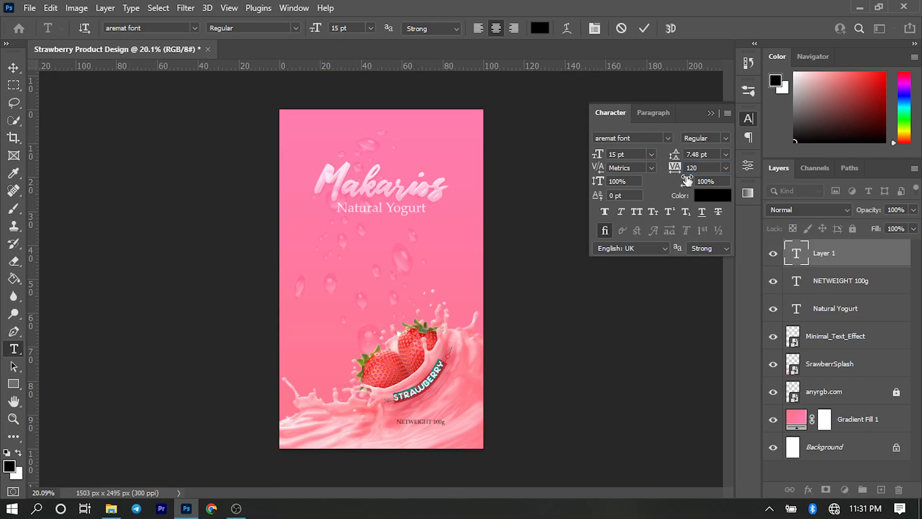
click(646, 29)
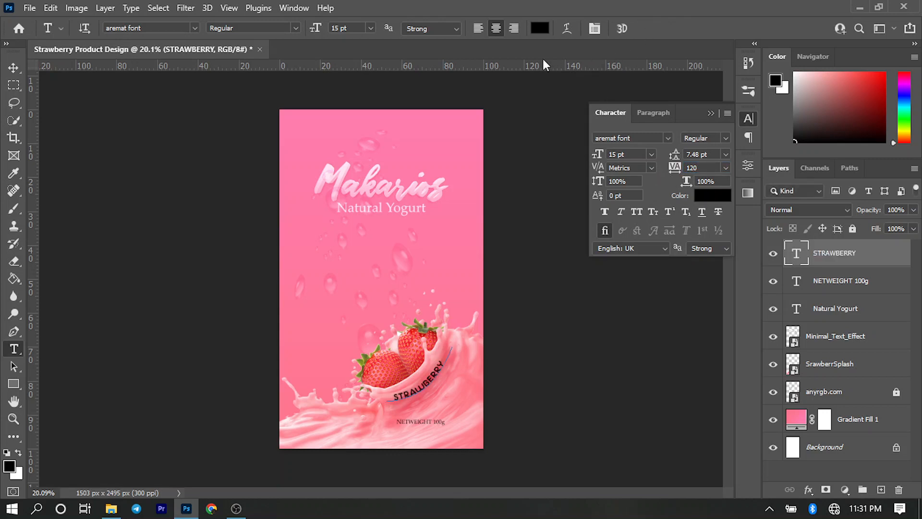
Nudge the curved STRAWBERRY text slightly left so it sits closer to the strawberries on the splash.
key(v)
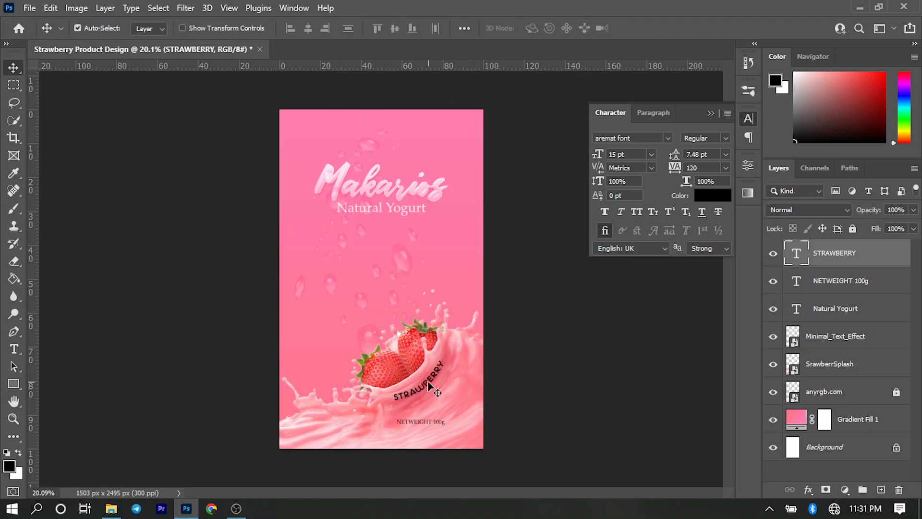
key(Left)
key(Left)
key(Left)
key(Left)
key(Left)
key(Left)
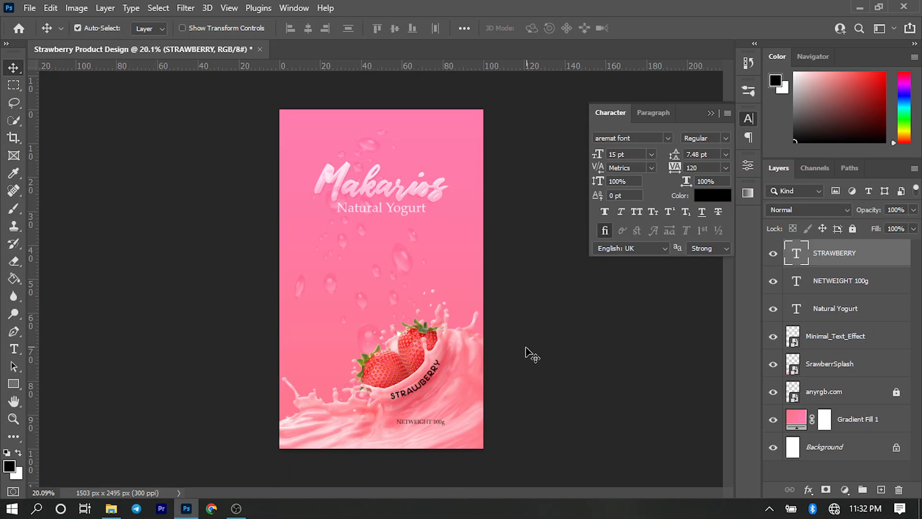
click(426, 420)
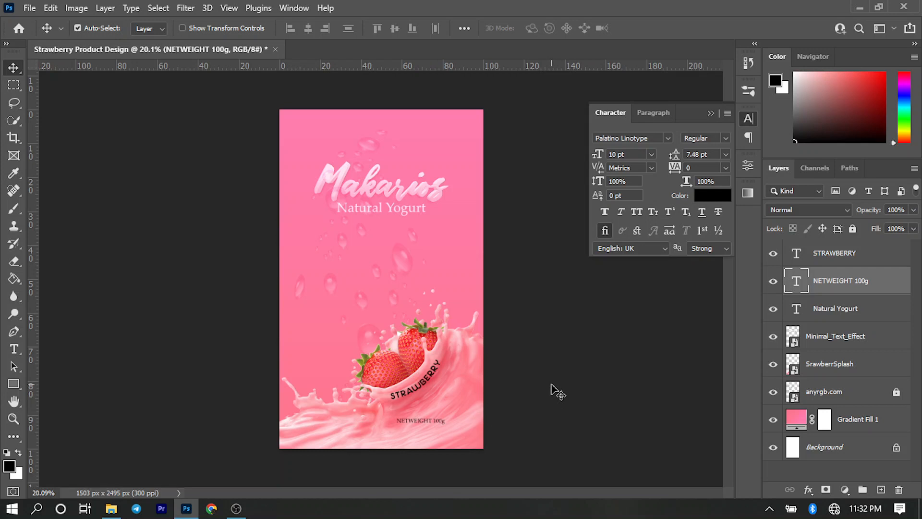
click(572, 373)
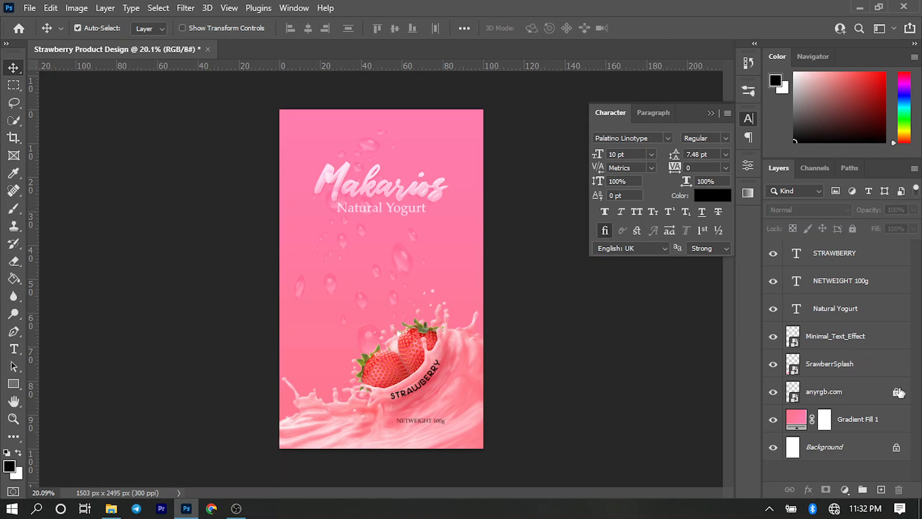
Group all layers from Gradient Fill 1 up to STRAWBERRY and name the group Front.
click(874, 419)
shift+click(858, 257)
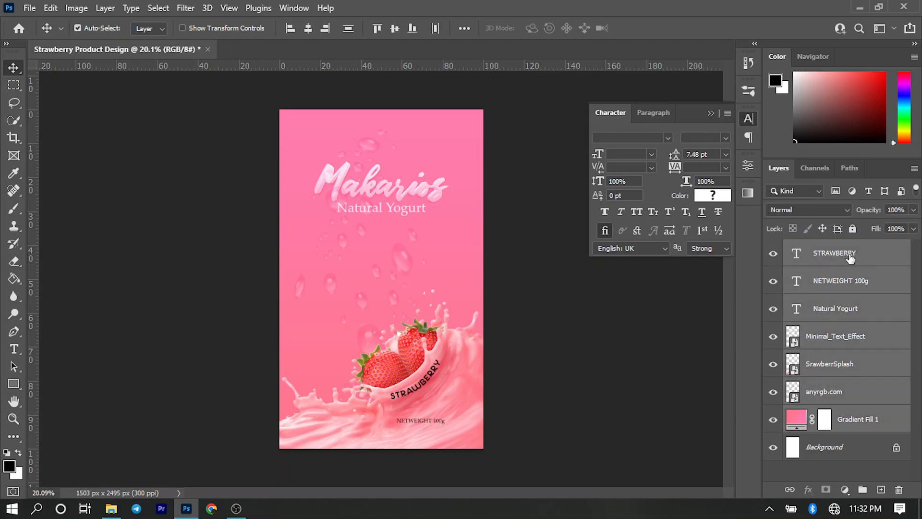
click(849, 257)
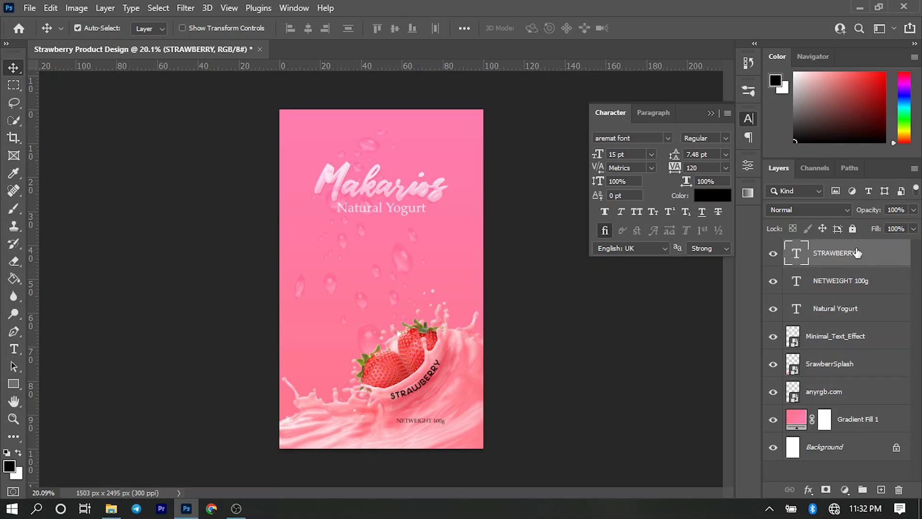
shift+click(882, 420)
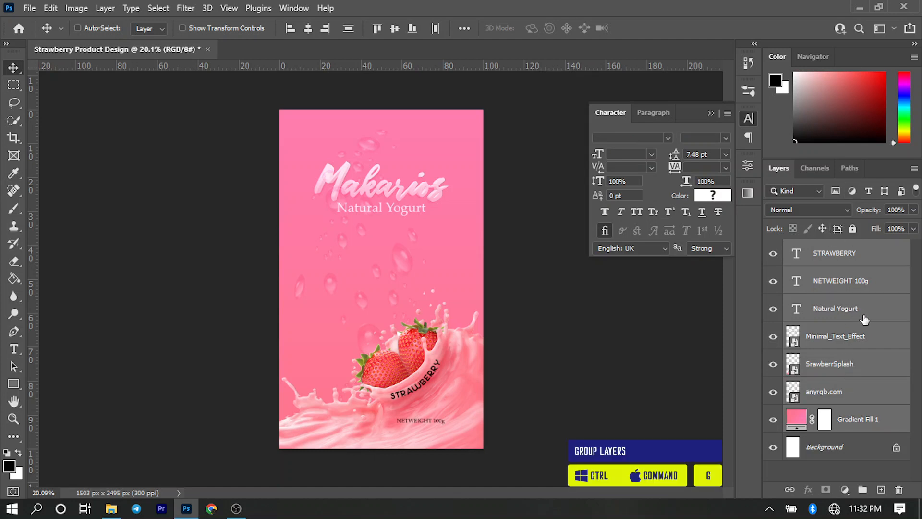
key(ctrl+g)
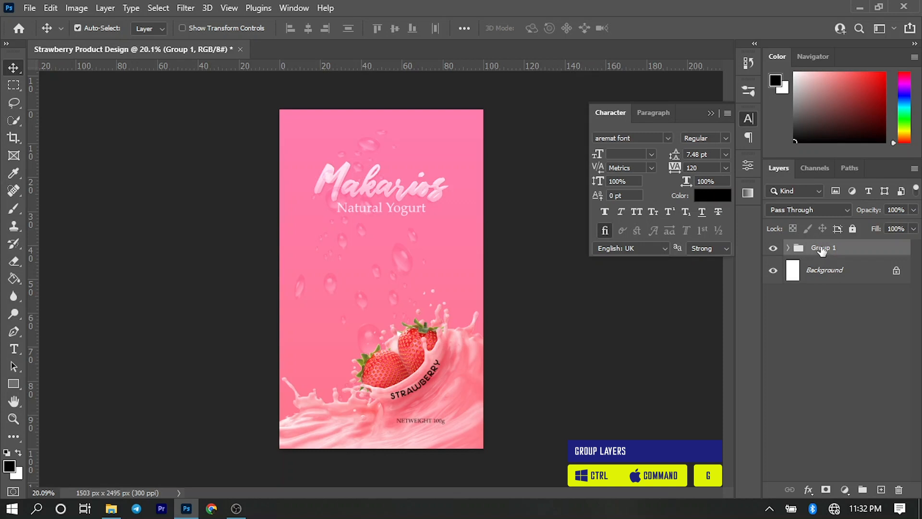
double_click(822, 248)
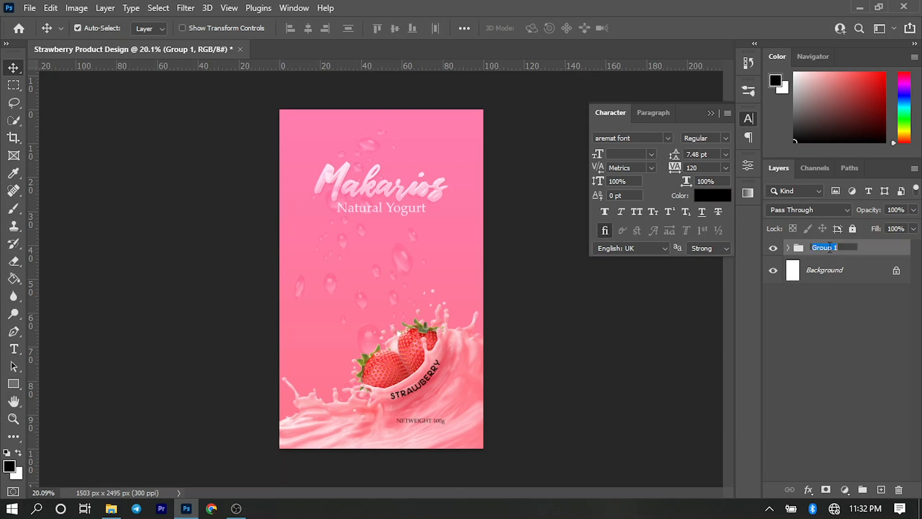
text(Front)
key(Return)
Hide the Front group and place Back Label.png from the Resources folder on the canvas at 100% scale.
click(773, 249)
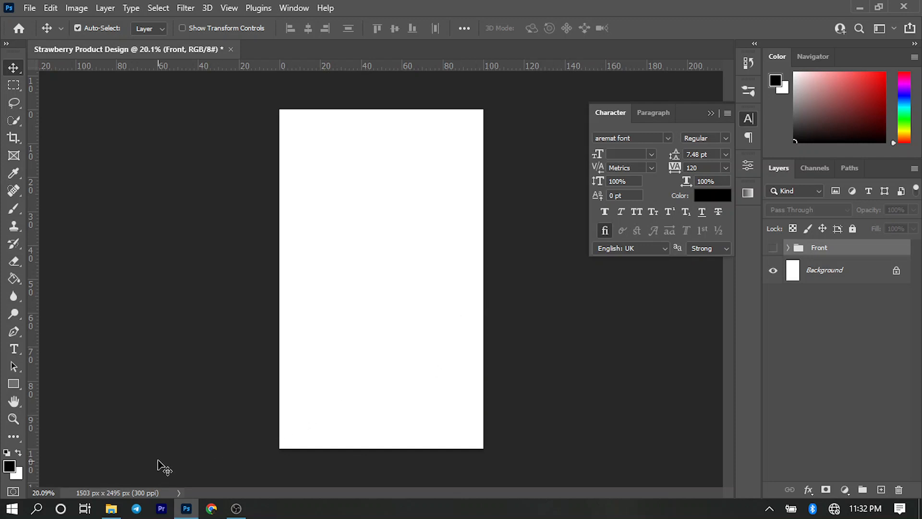
mouse_move(111, 508)
click(115, 452)
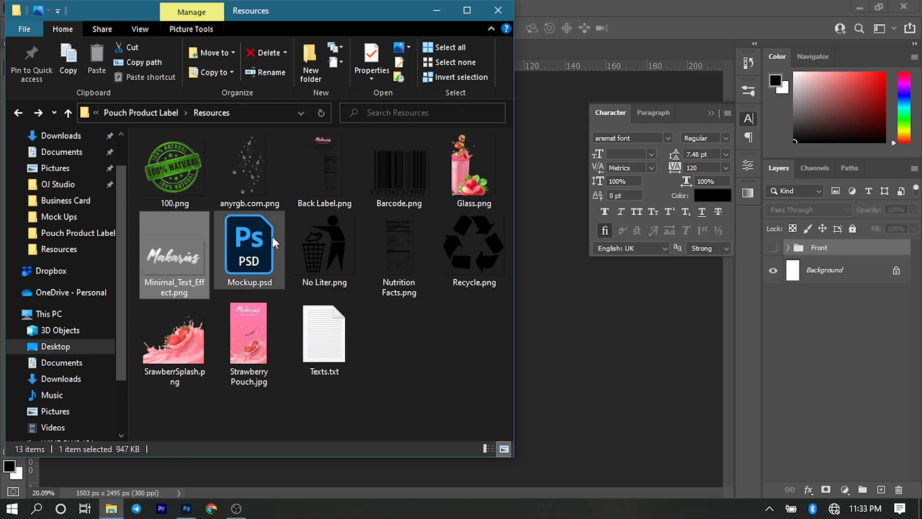
drag(321, 172, 571, 321)
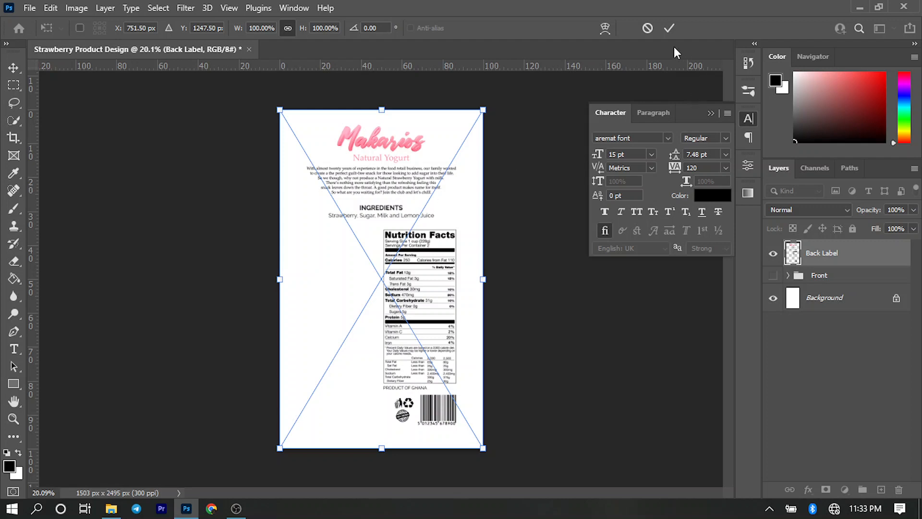
click(669, 28)
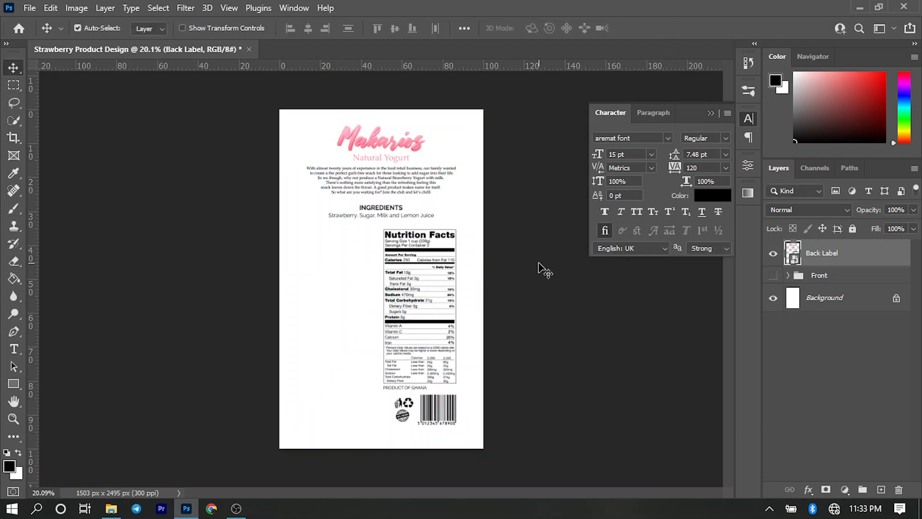
Place Glass.png from the Resources folder and scale it to about 24.26% in the lower-left corner of the label, beside the nutrition table.
click(111, 508)
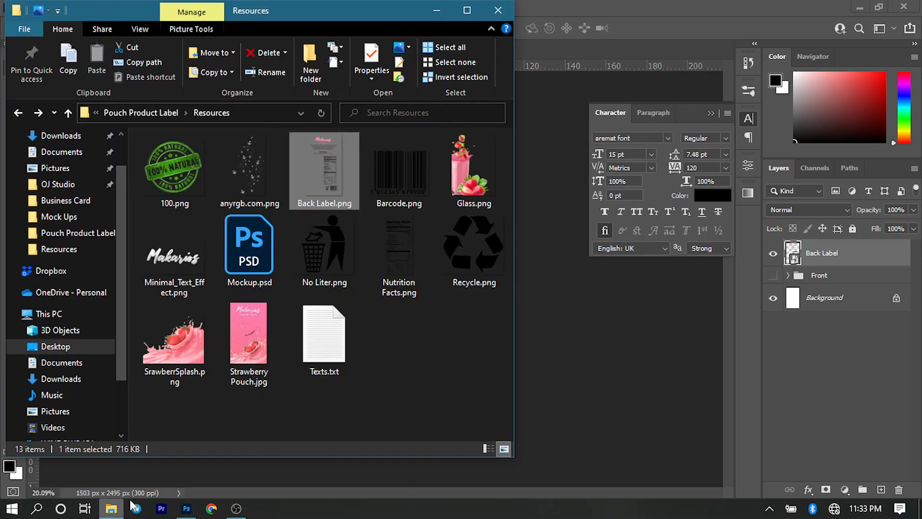
drag(470, 181, 580, 345)
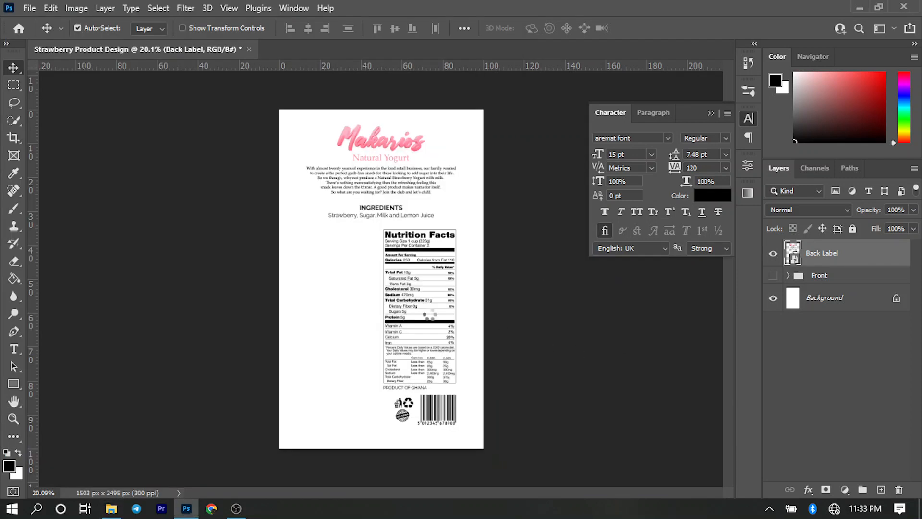
drag(409, 259, 409, 283)
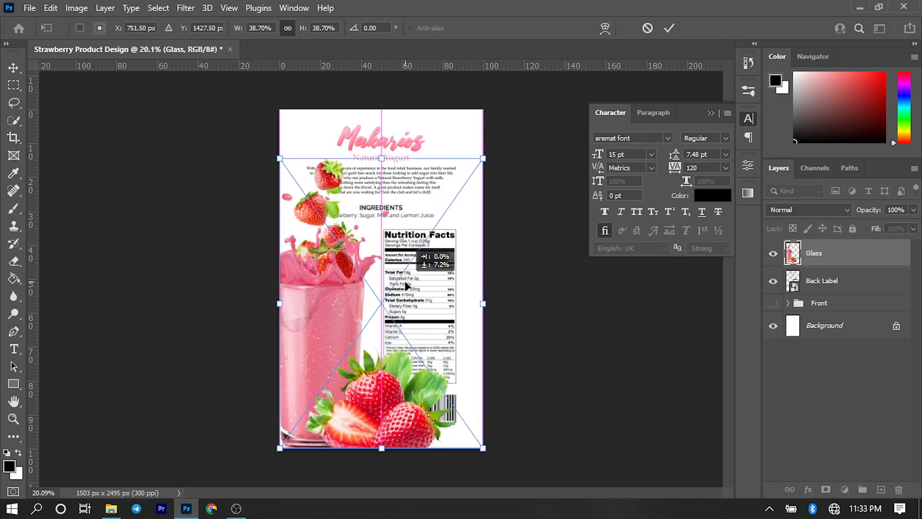
drag(483, 158, 419, 275)
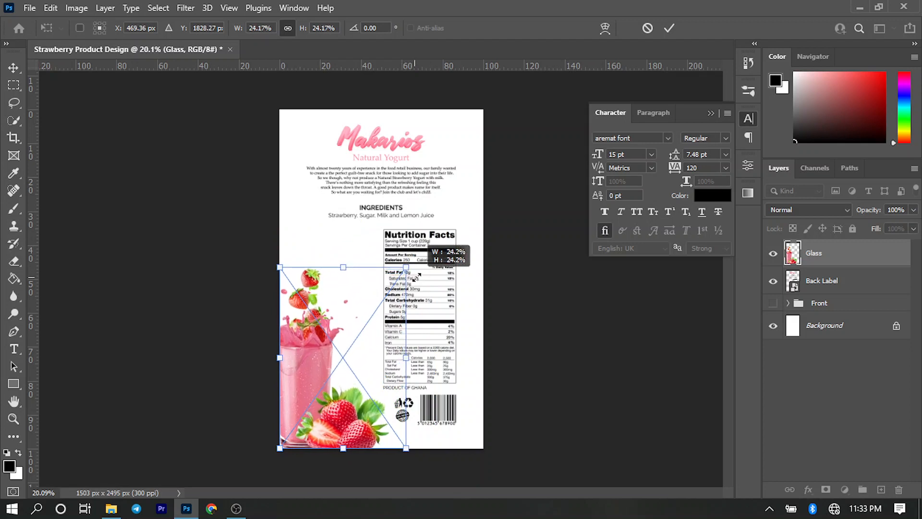
drag(417, 275, 417, 277)
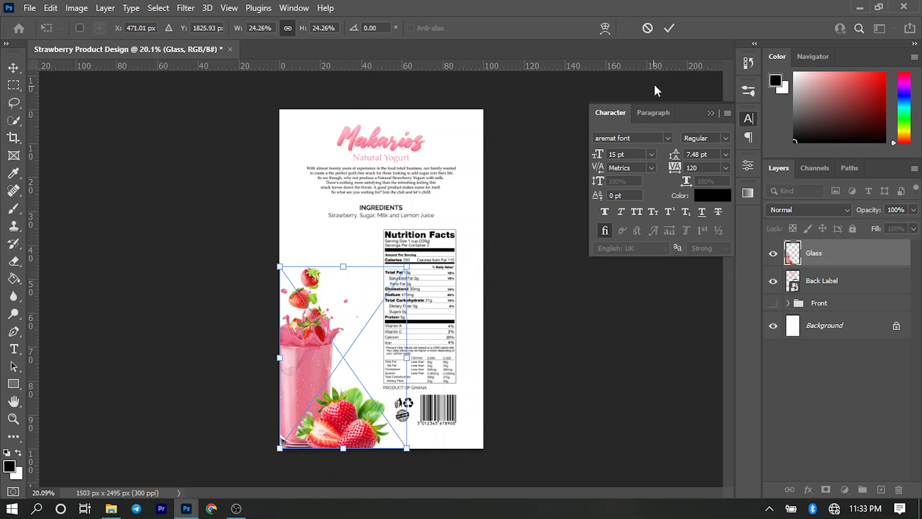
click(678, 27)
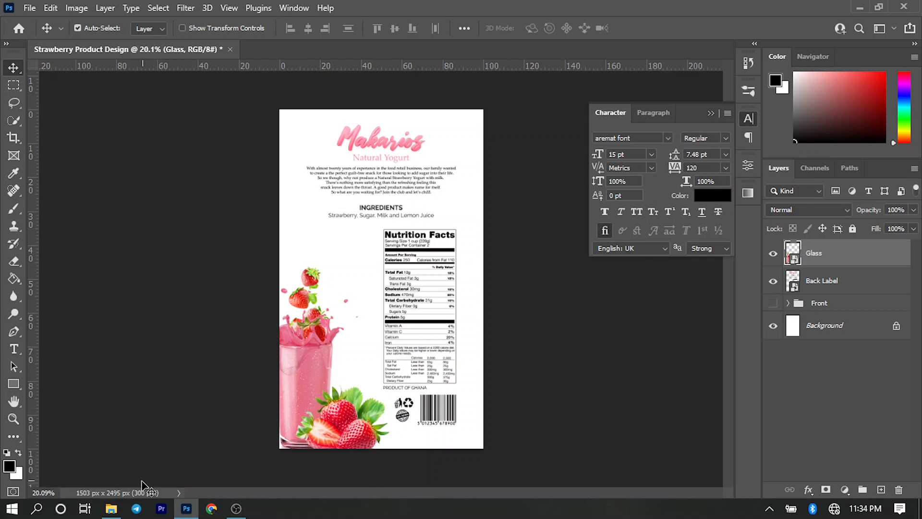
Open Mockup.psd from the Resources folder in Photoshop.
click(110, 513)
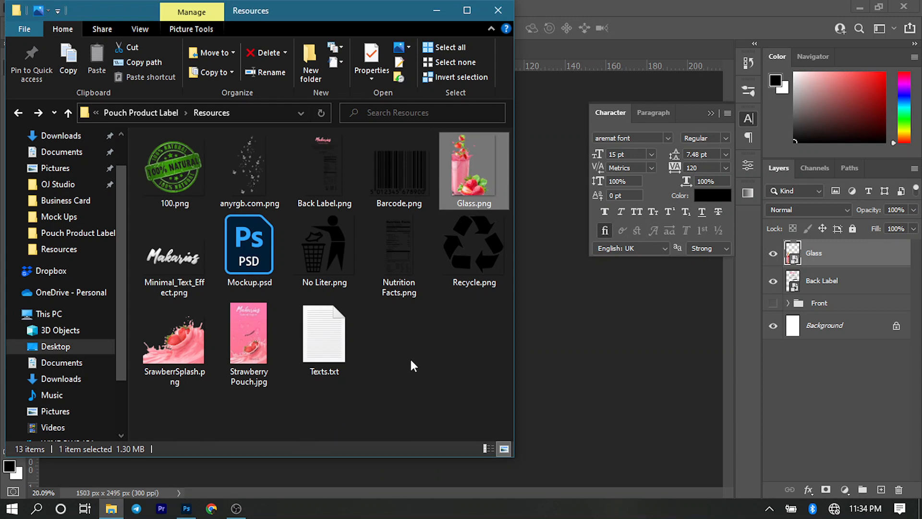
click(263, 239)
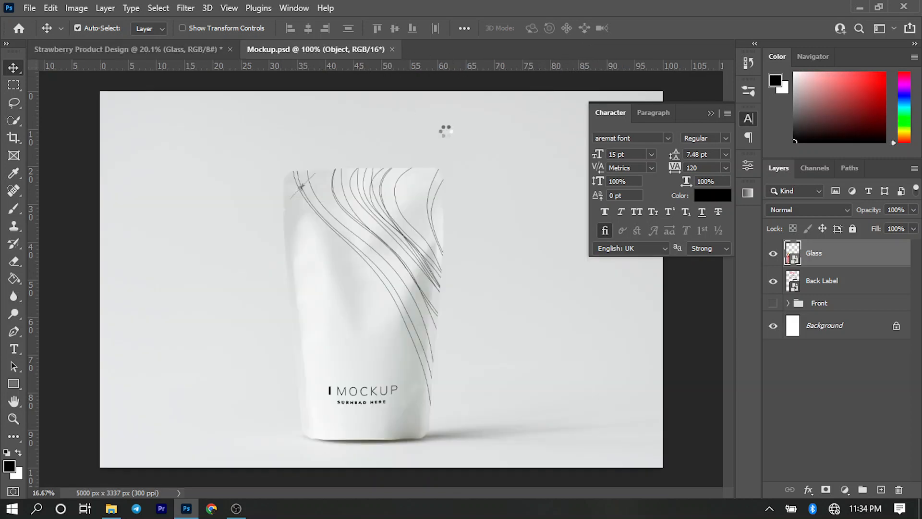
In the Strawberry Product Design document, hide the Glass and Back Label layers and show the Front group.
click(163, 51)
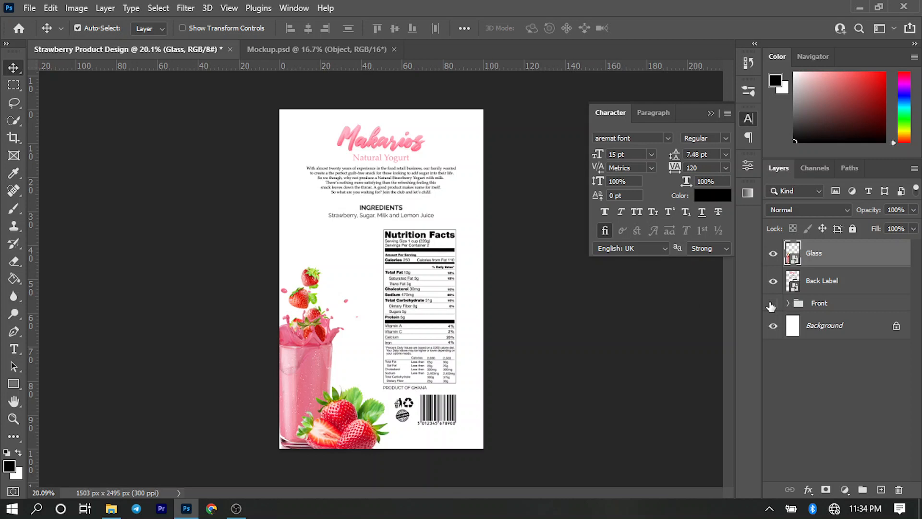
drag(774, 257, 776, 284)
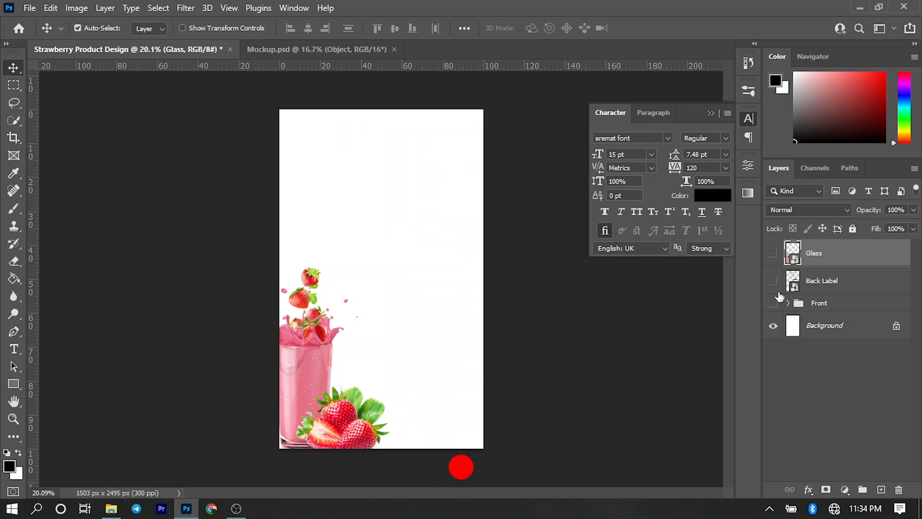
click(774, 303)
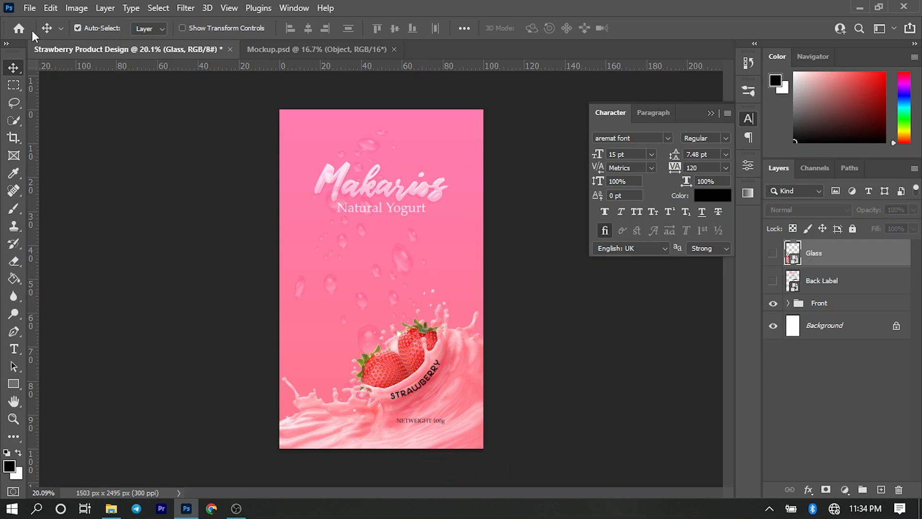
Save a JPEG copy of the front design as Strawberry Product Design.jpg in the Resources folder.
click(30, 8)
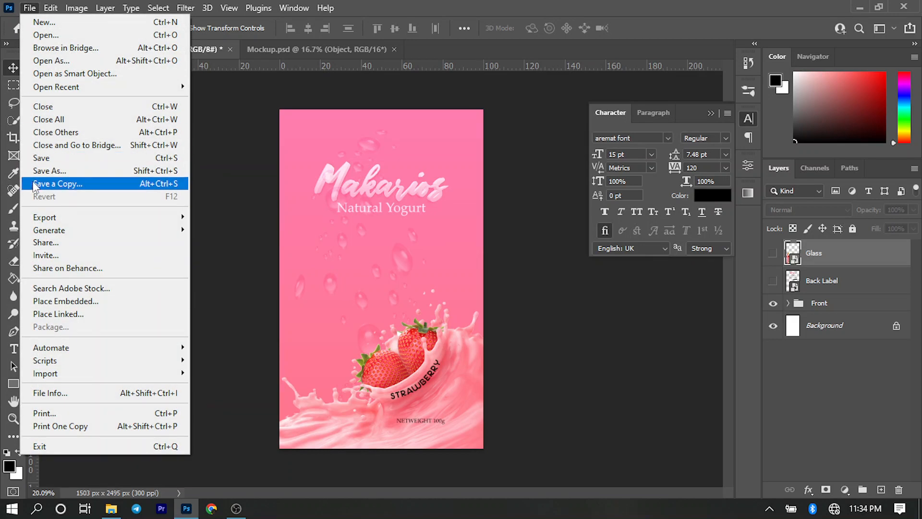
click(36, 184)
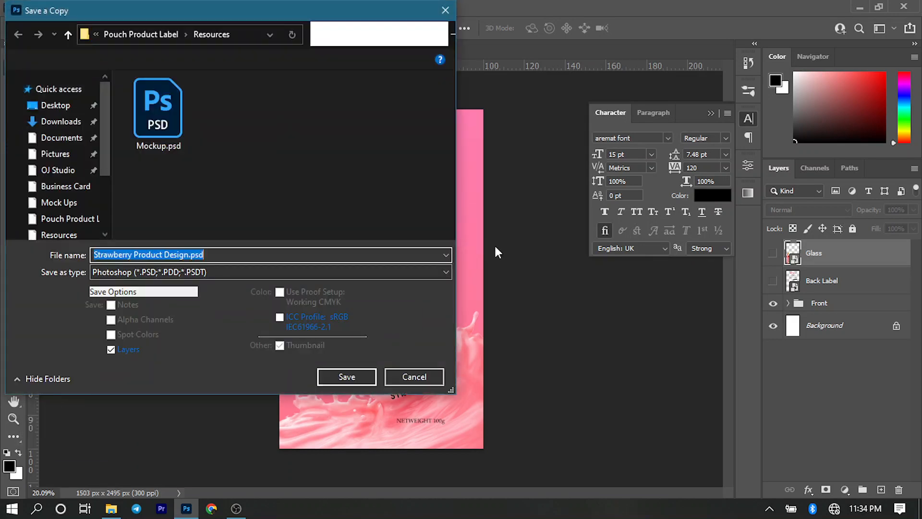
click(229, 272)
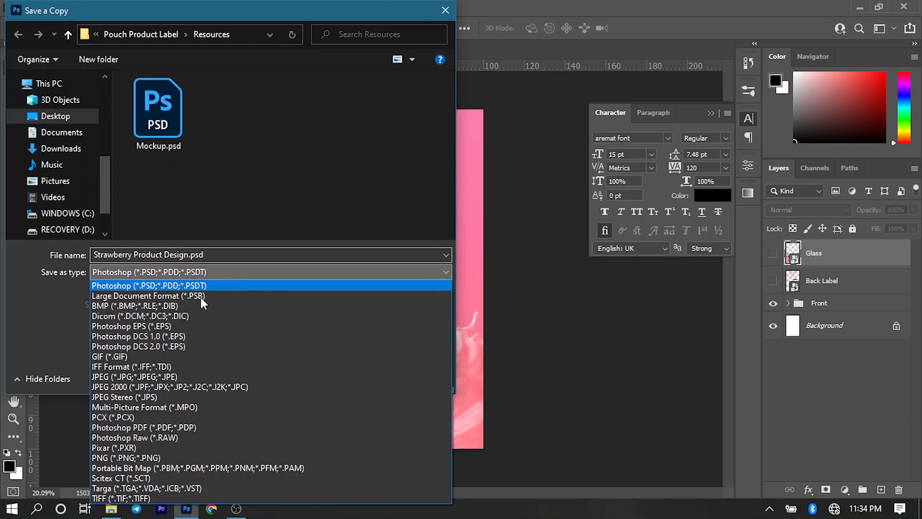
click(160, 376)
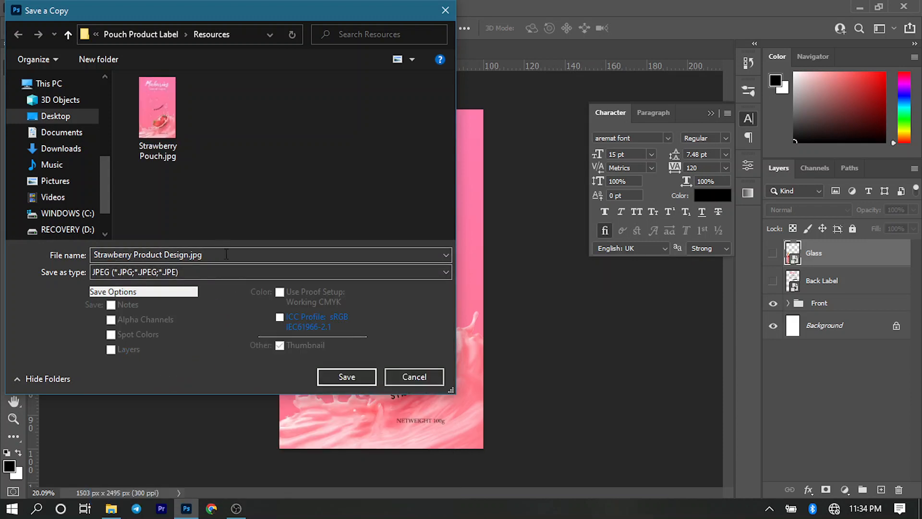
click(336, 373)
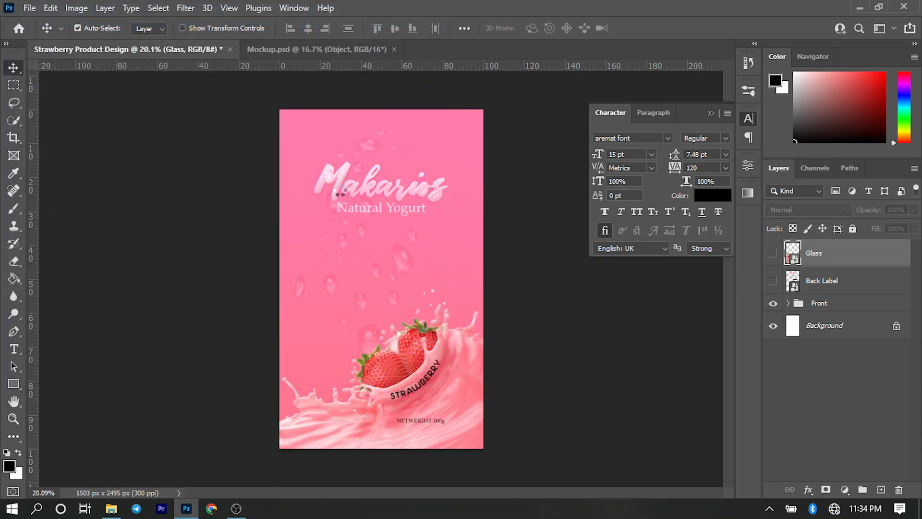
click(531, 116)
Hide the Front group and show the Back Label and Glass layers.
click(773, 304)
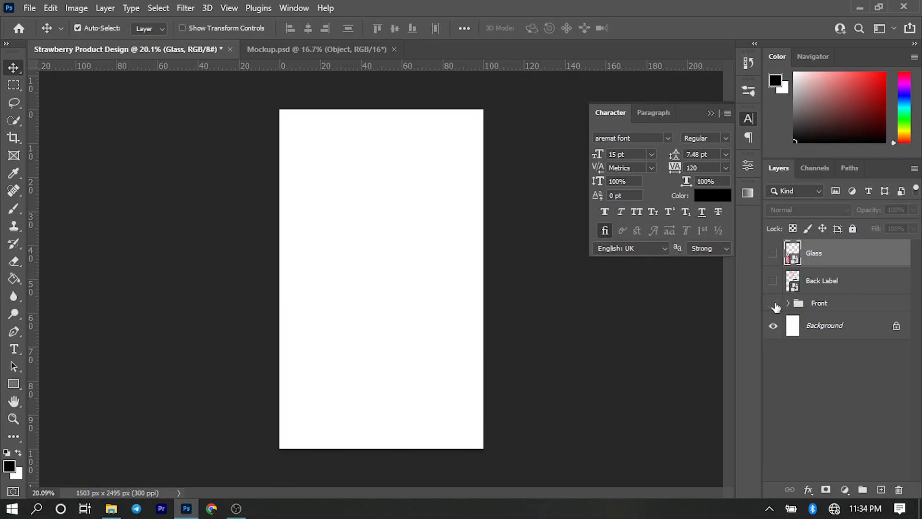
click(774, 281)
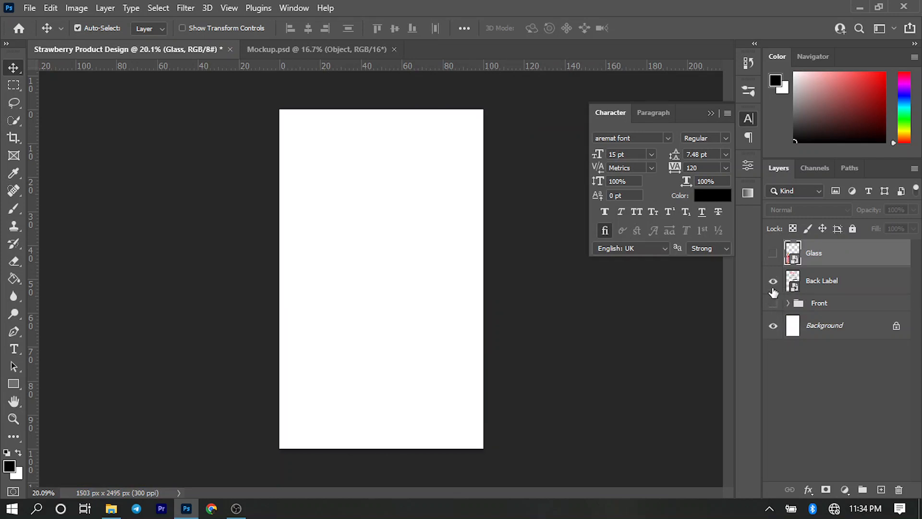
click(773, 255)
click(772, 253)
click(772, 253)
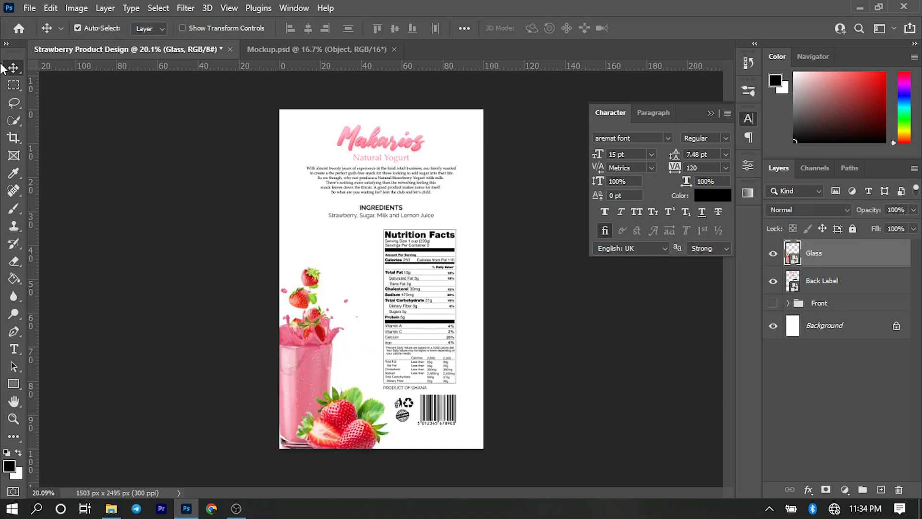
Save a JPEG copy of the back label design as Back in the Resources folder, accepting the JPEG options.
click(29, 8)
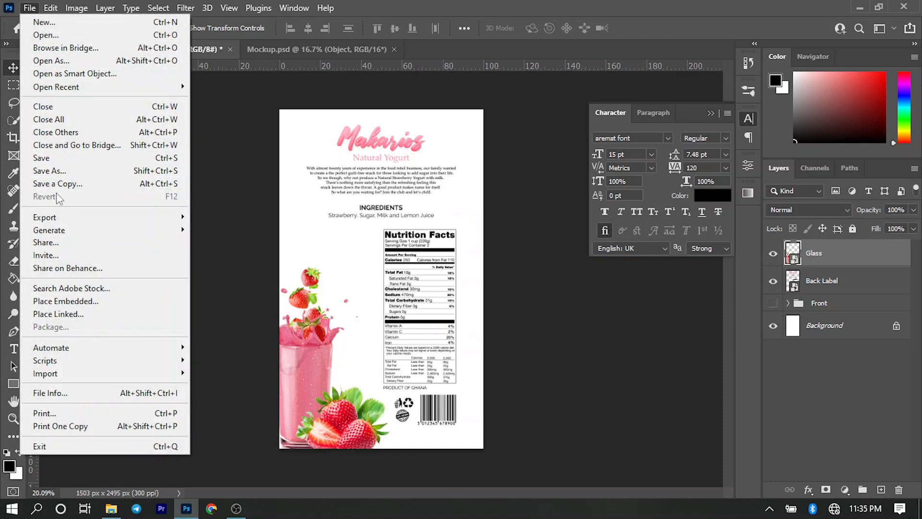
click(59, 186)
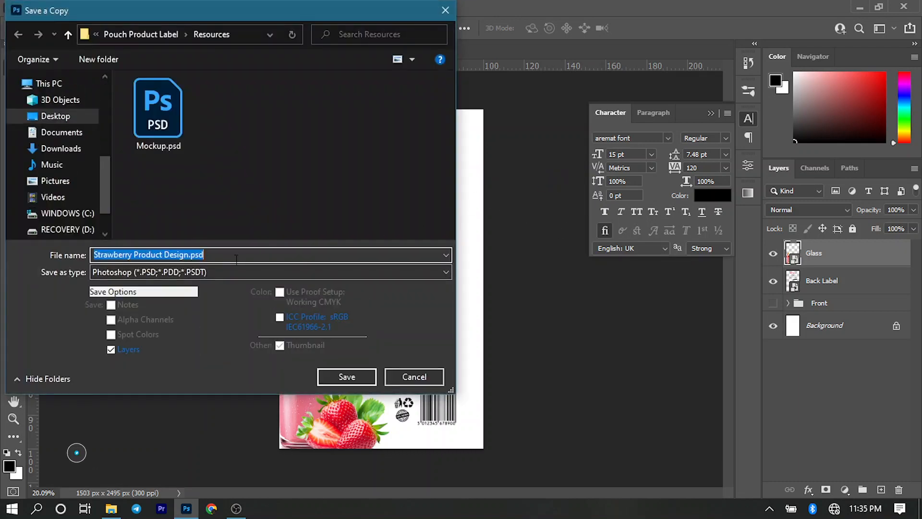
click(169, 271)
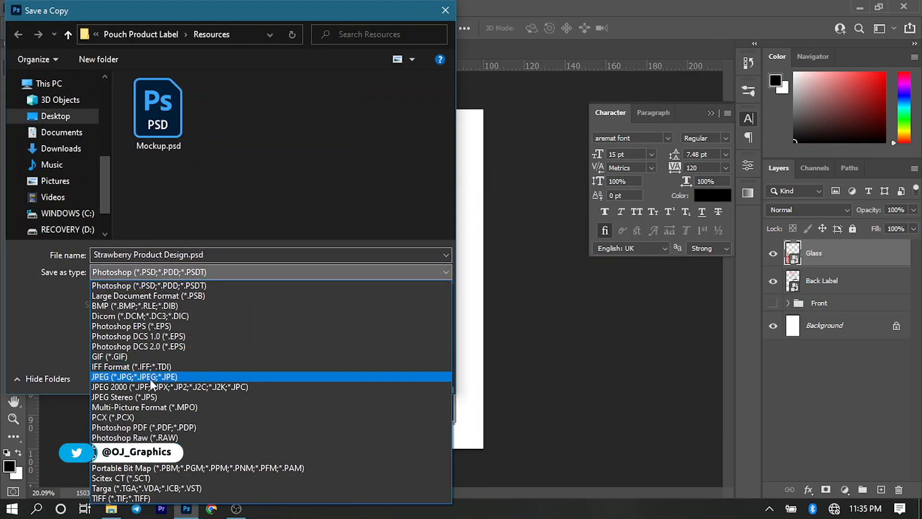
click(135, 377)
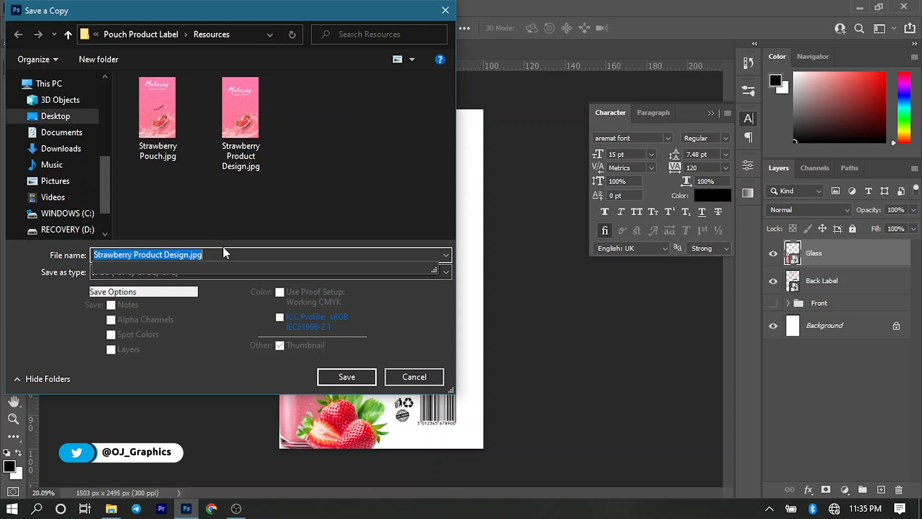
text(Back)
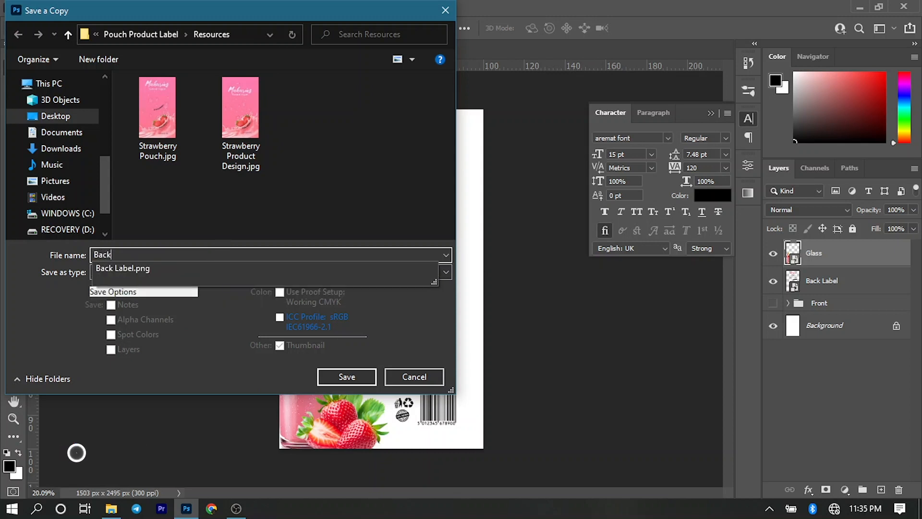
click(310, 195)
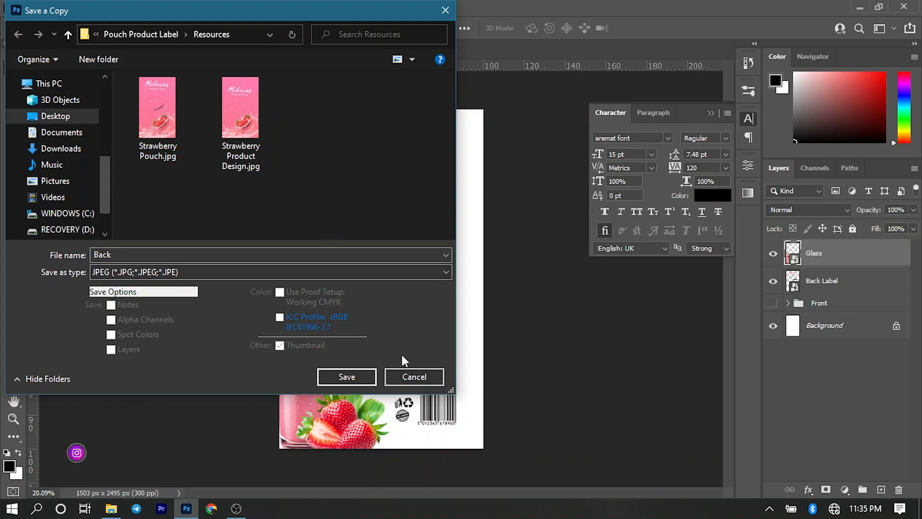
click(361, 374)
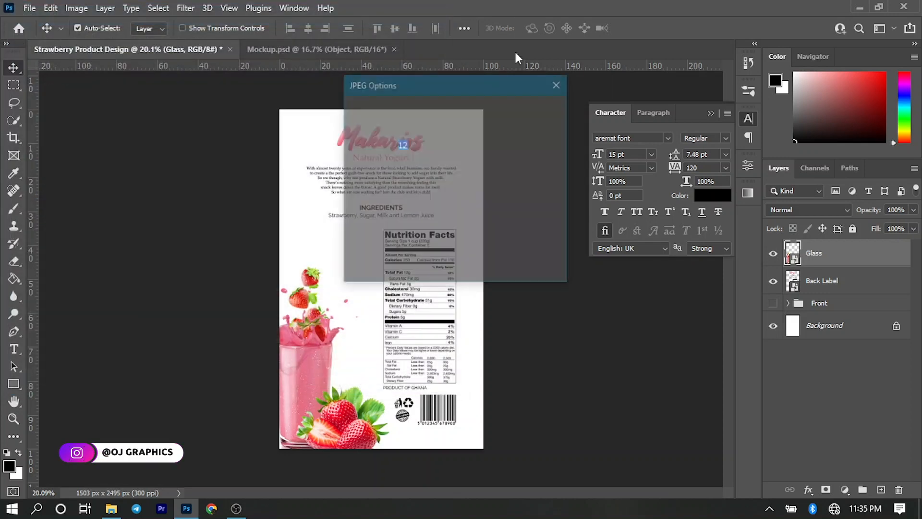
click(534, 110)
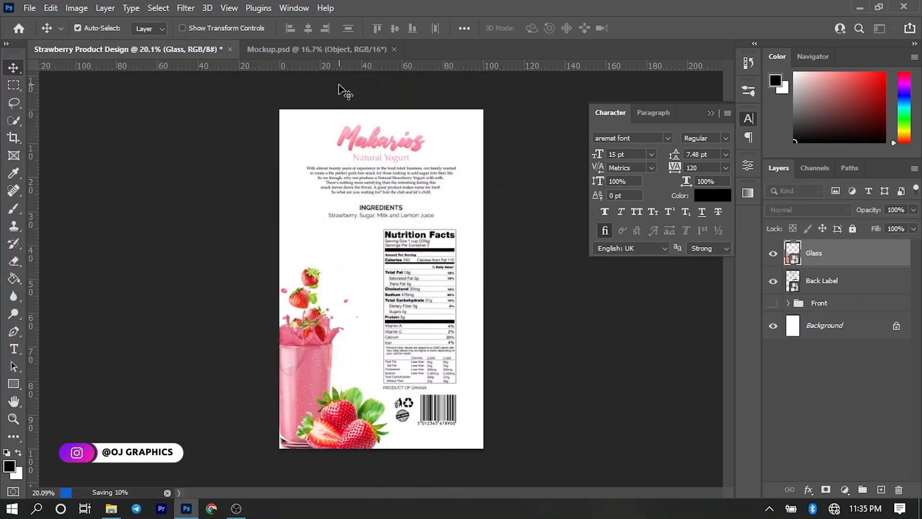
In Mockup.psd, open the contents of the Graphic layer's smart object for editing.
click(304, 45)
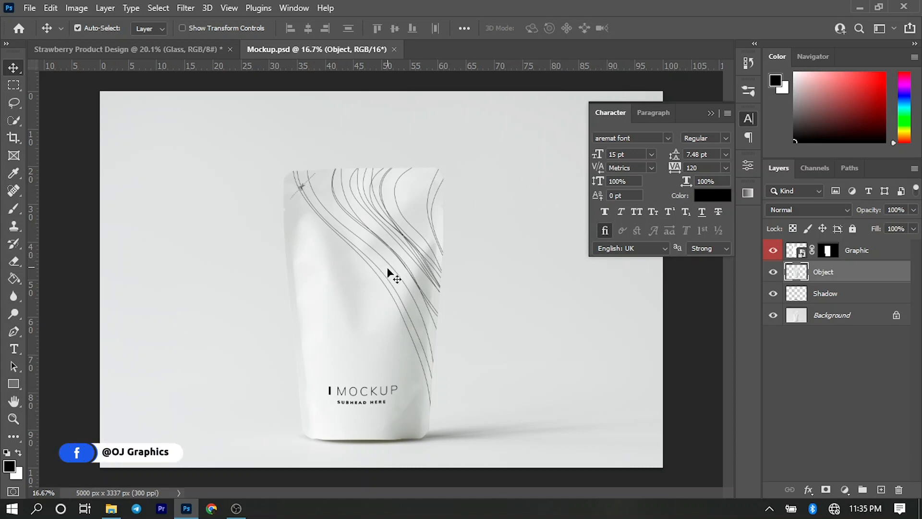
click(373, 283)
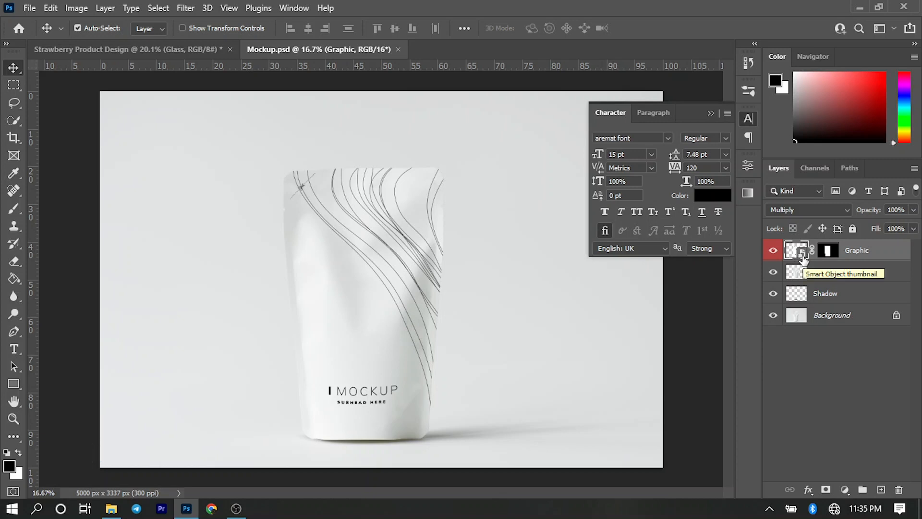
double_click(802, 257)
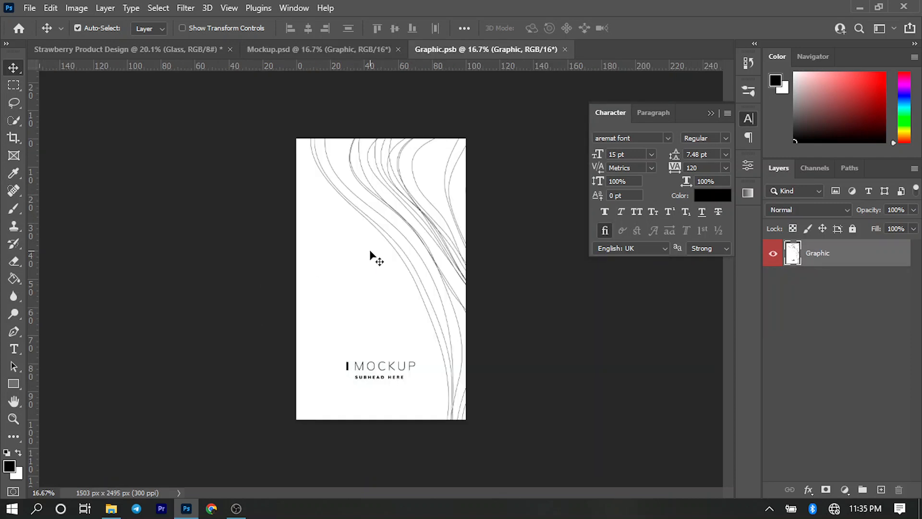
Place Strawberry Product Design.jpg from the Resources folder into Graphic.psb, save it and show the updated pouch in Mockup.psd.
click(119, 512)
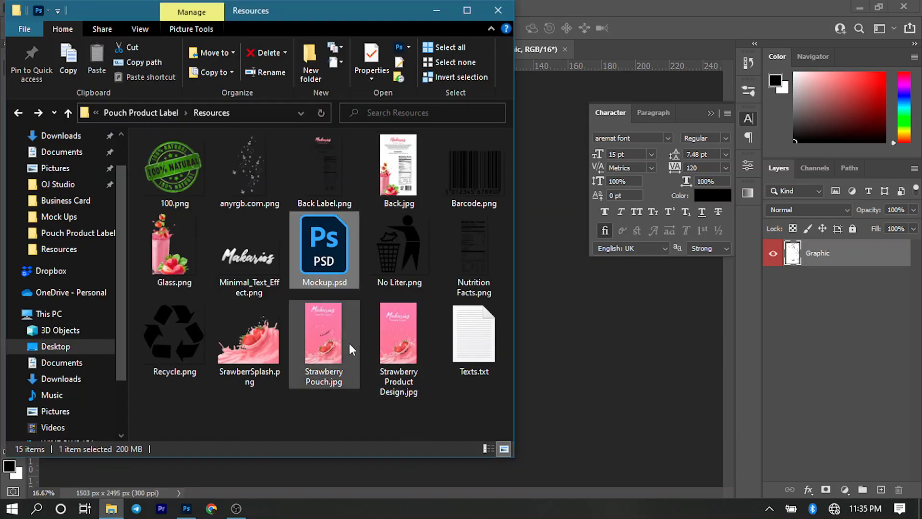
drag(384, 336, 615, 321)
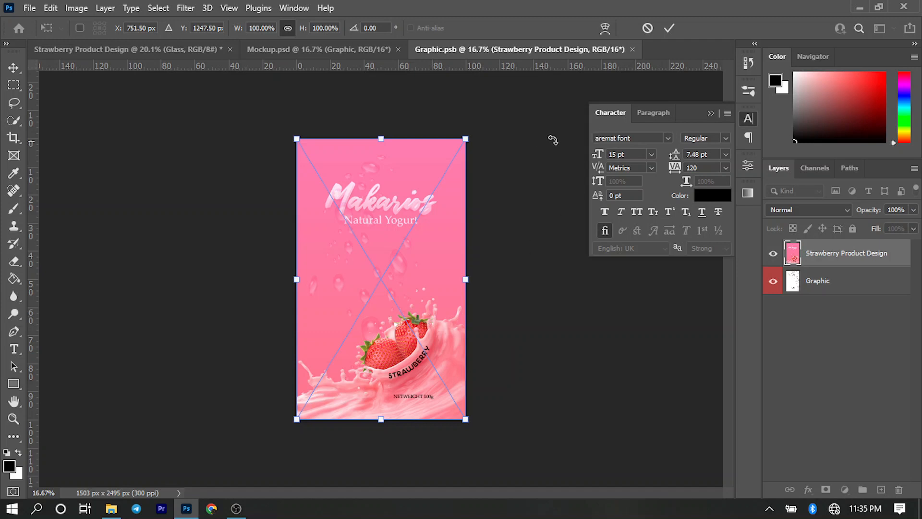
click(669, 27)
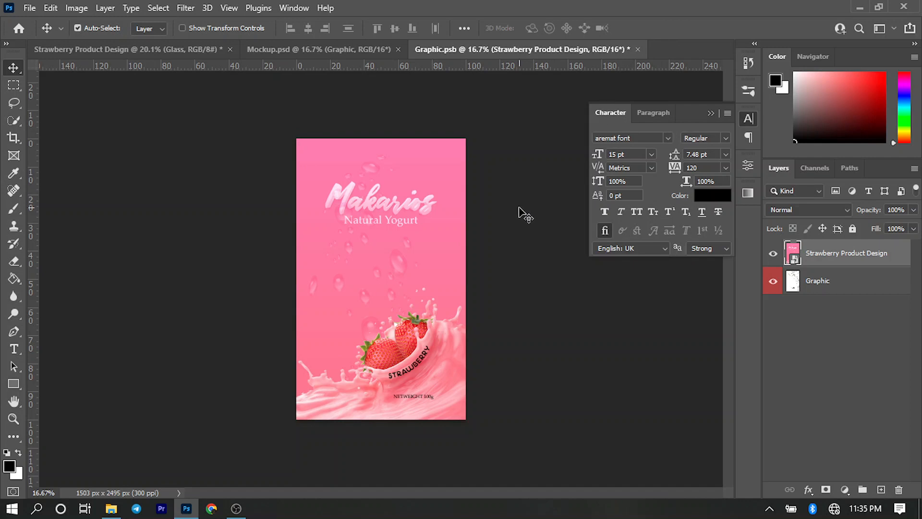
key(ctrl+s)
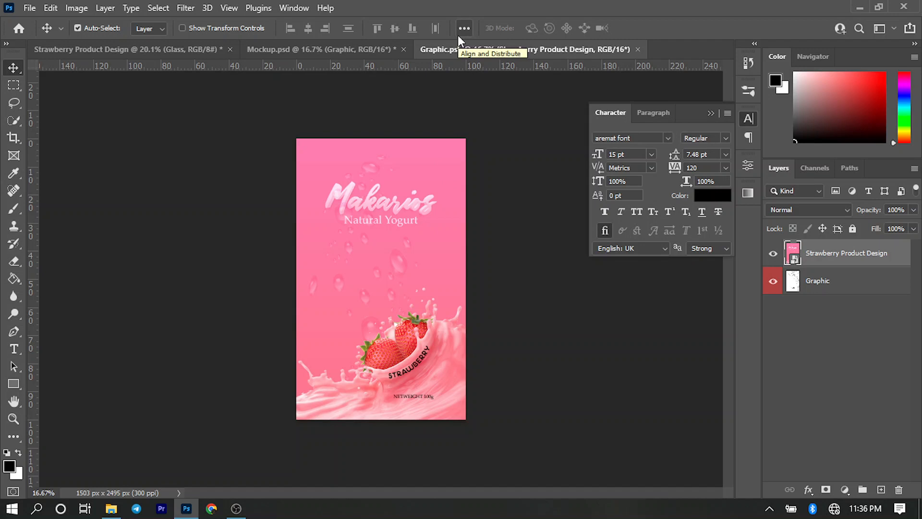
click(368, 48)
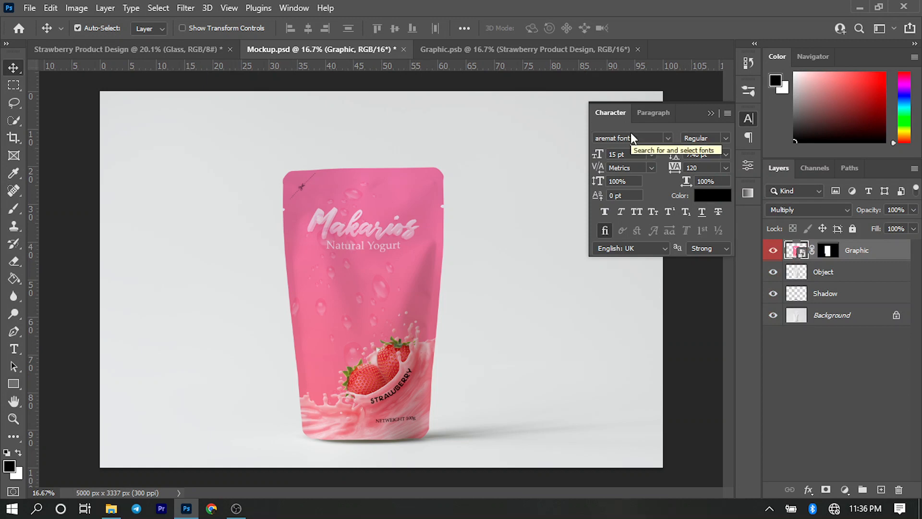
Place Back.jpg from the Resources folder above the front design in Graphic.psb, save it and show the back label in Mockup.psd.
click(555, 53)
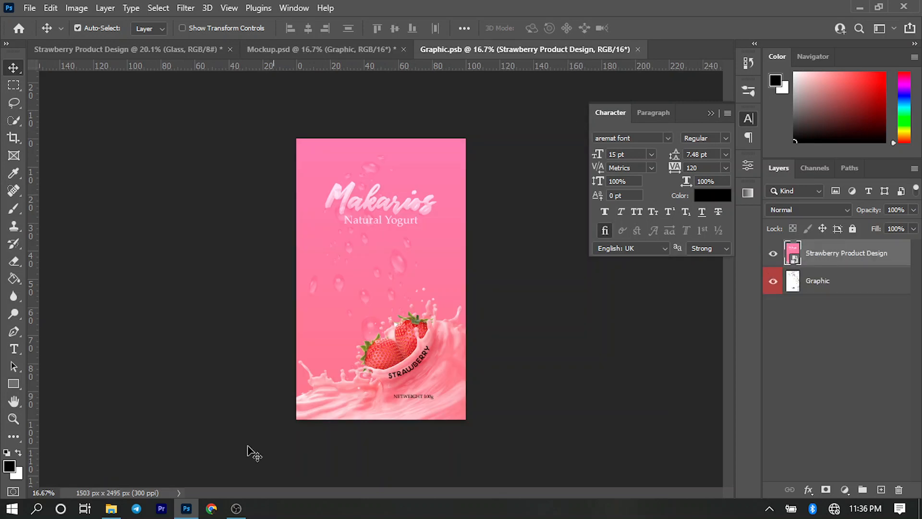
click(111, 508)
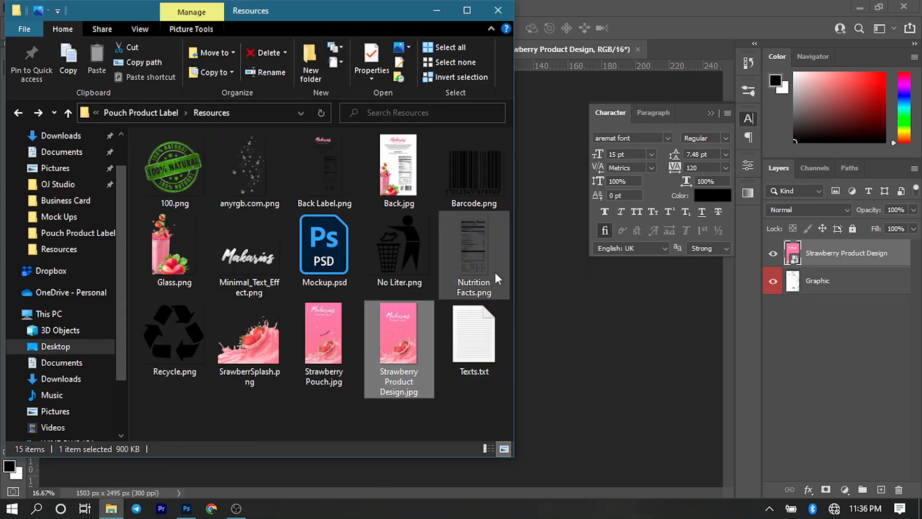
drag(393, 165, 583, 321)
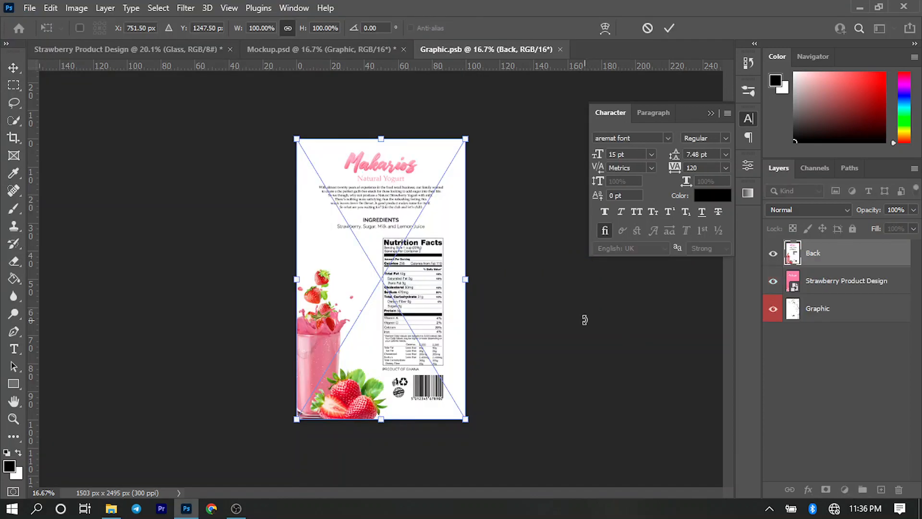
click(670, 27)
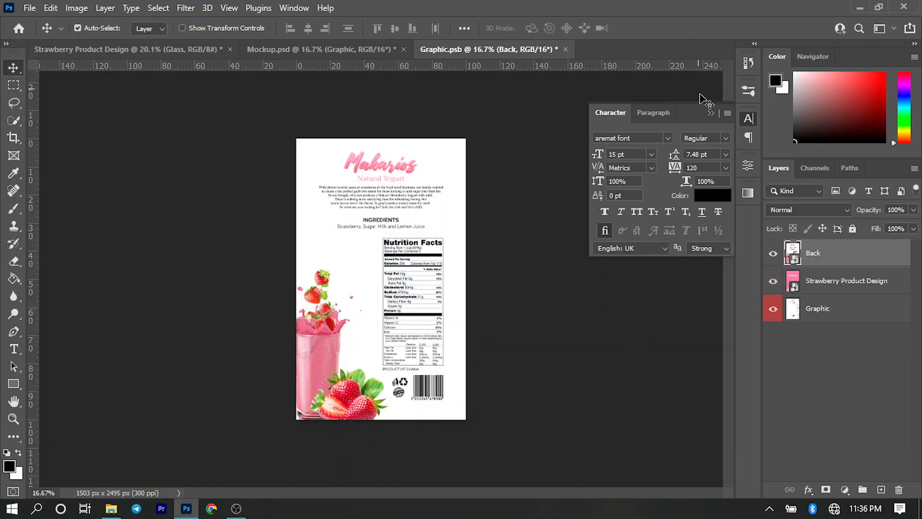
key(ctrl)
key(ctrl+s)
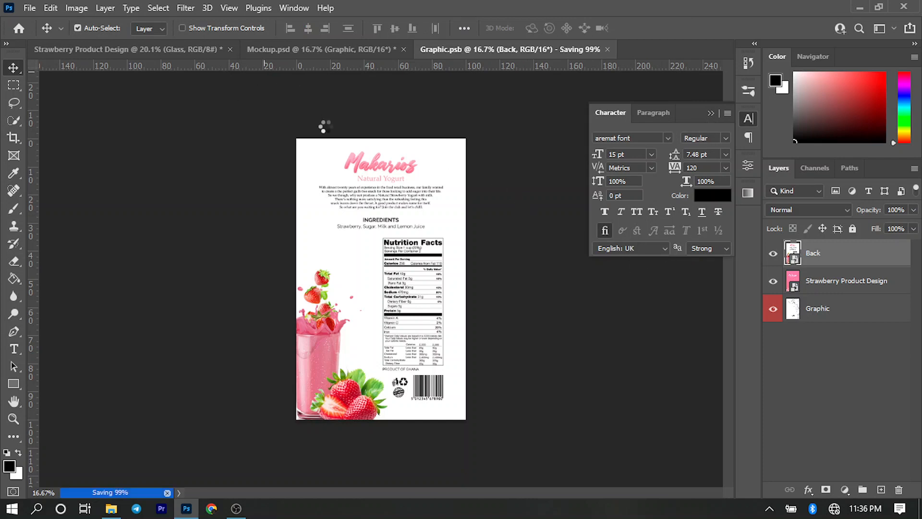
click(325, 49)
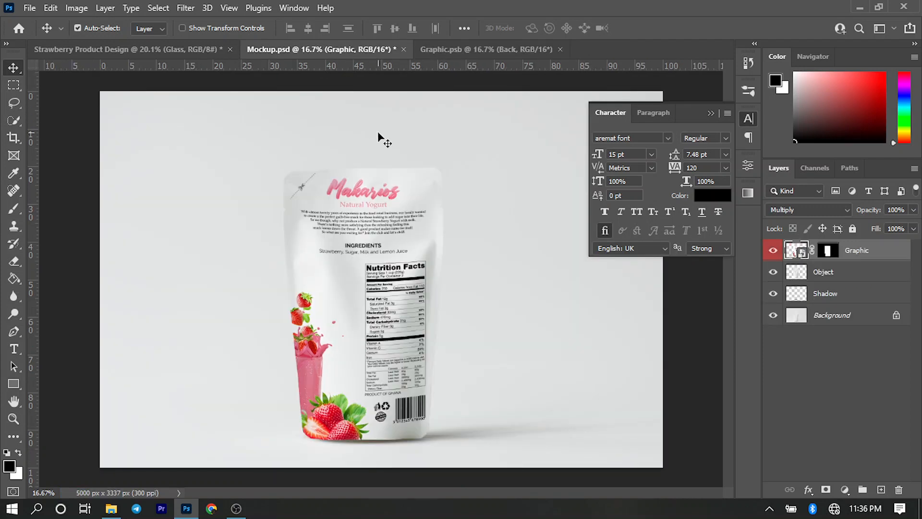